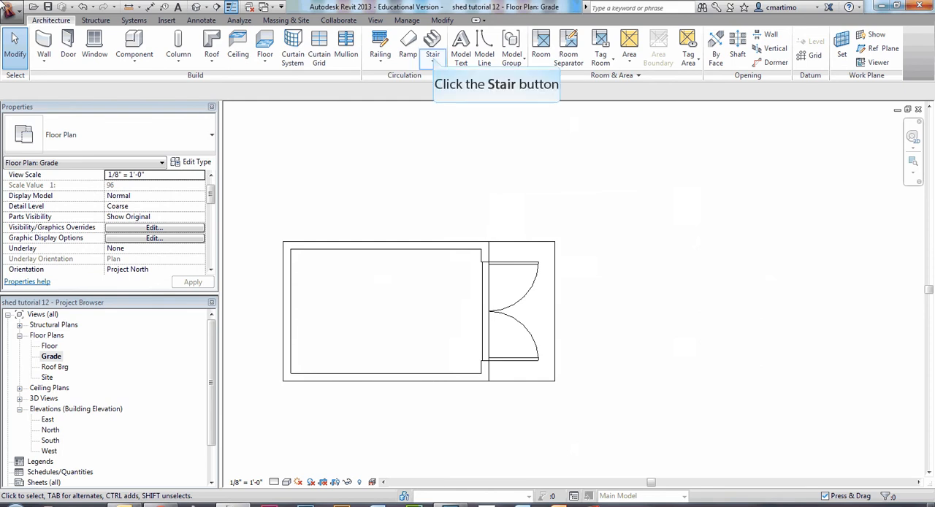
Start a stair by sketch and duplicate its 7" max riser 11" tread type under the name "decking stair".
{"action": "left_click", "coordinate": [433, 59]}
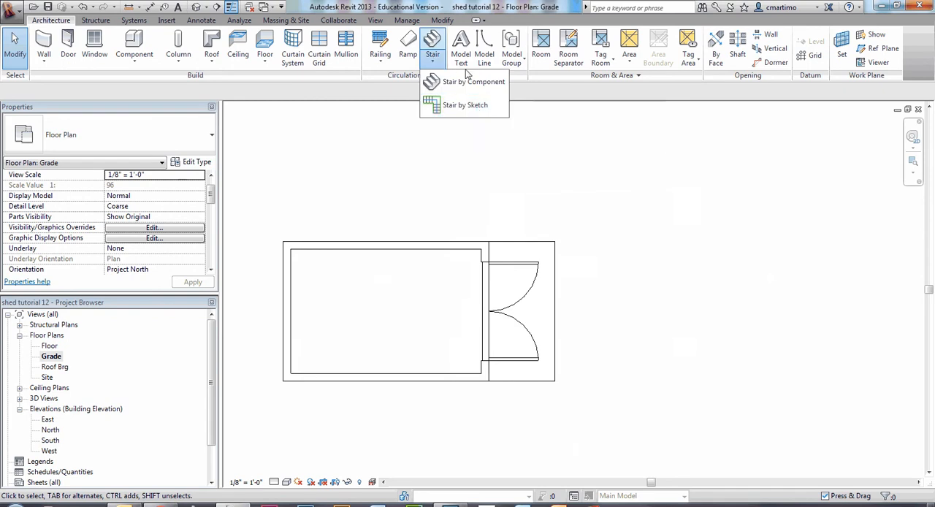
{"action": "left_click", "coordinate": [478, 107]}
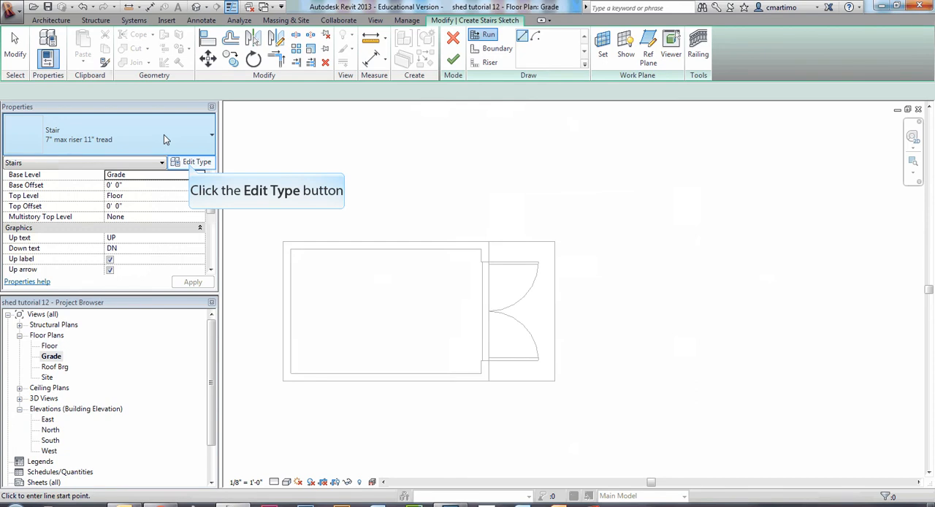
{"action": "left_click", "coordinate": [191, 162]}
{"action": "left_click_drag", "start_coordinate": [322, 39], "coordinate": [520, 117]}
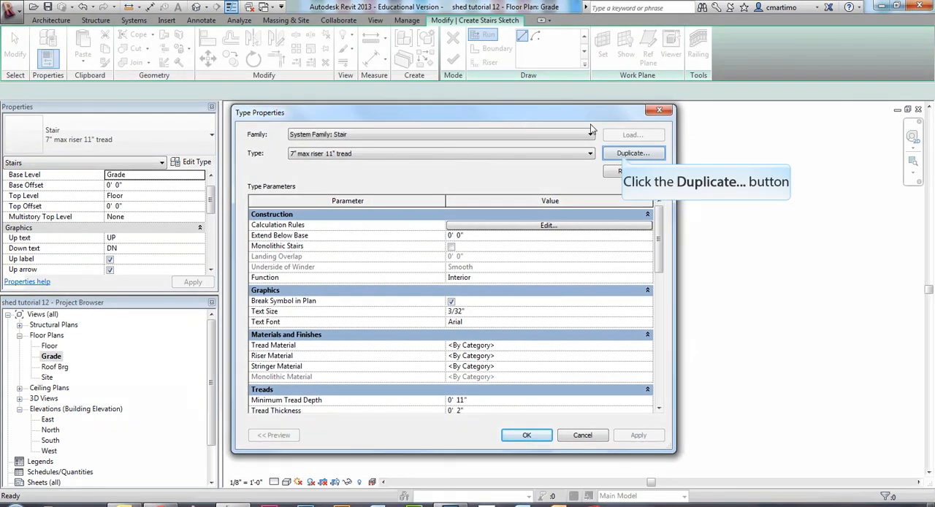
{"action": "left_click", "coordinate": [624, 156]}
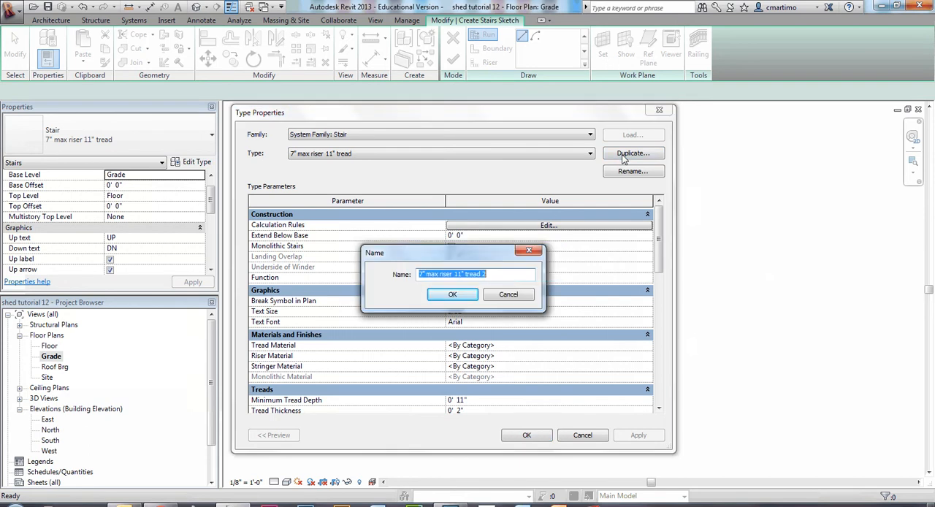
{"action": "type", "text": "de"}
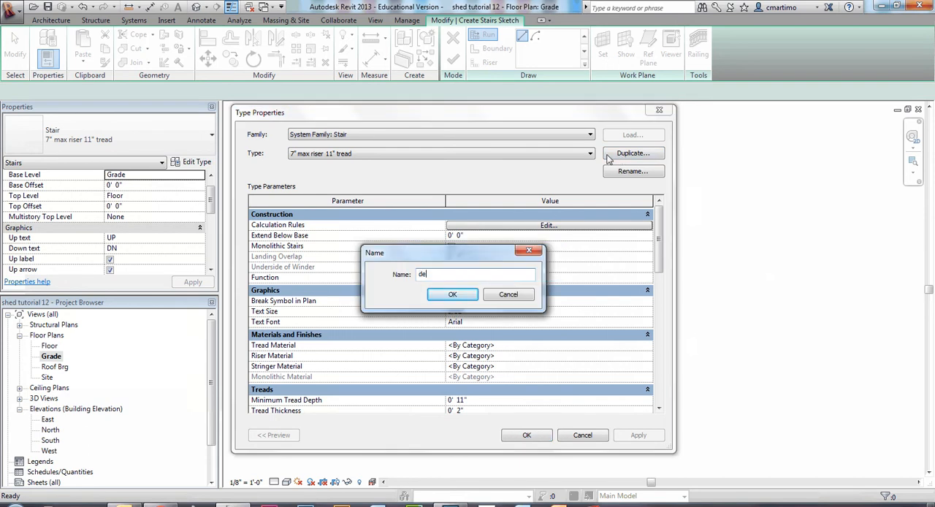
{"action": "type", "text": "cking stair"}
{"action": "key", "text": "Return"}
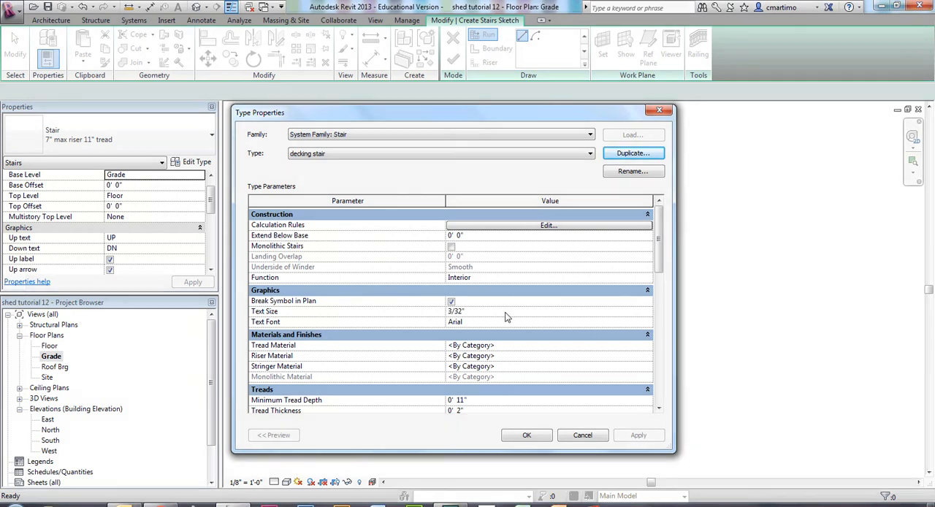
Assign the decking material to the treads of the decking stair type.
{"action": "left_click", "coordinate": [519, 346]}
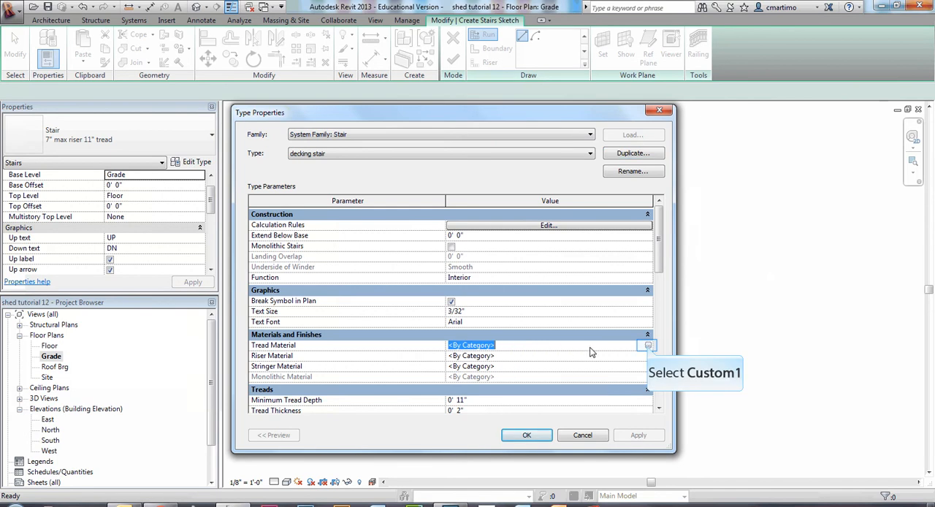
{"action": "left_click", "coordinate": [647, 346]}
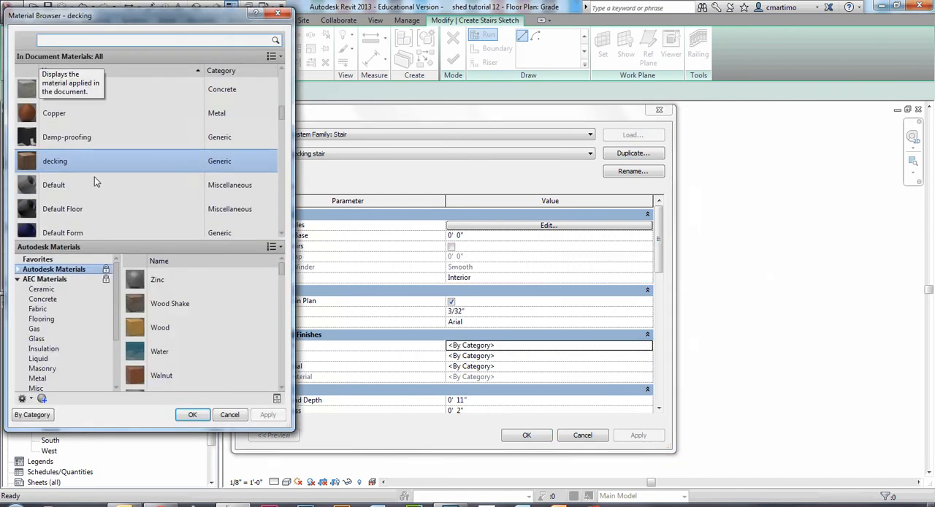
{"action": "type", "text": "d"}
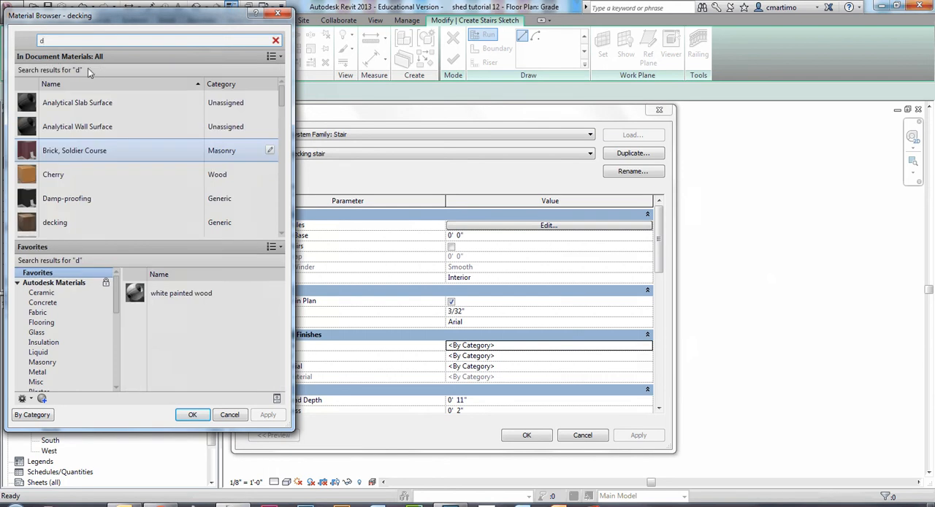
{"action": "type", "text": "eck"}
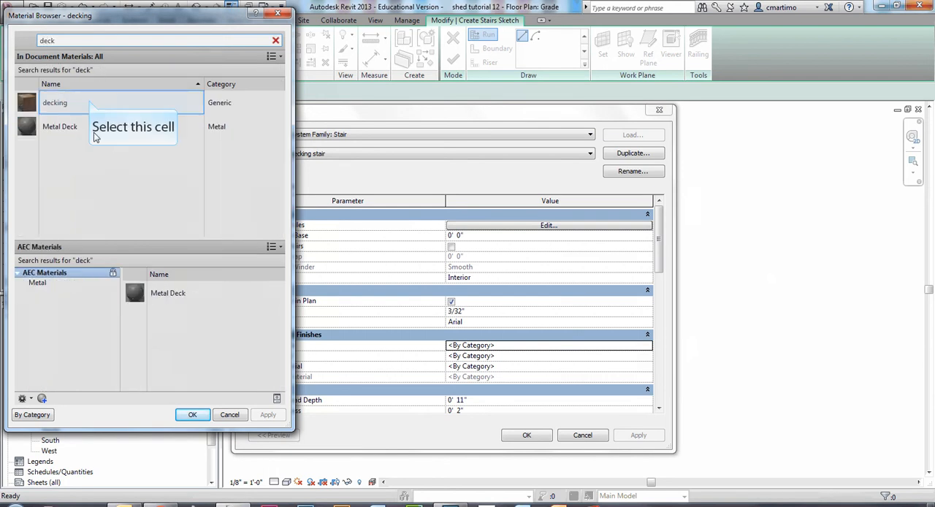
{"action": "left_click", "coordinate": [115, 110]}
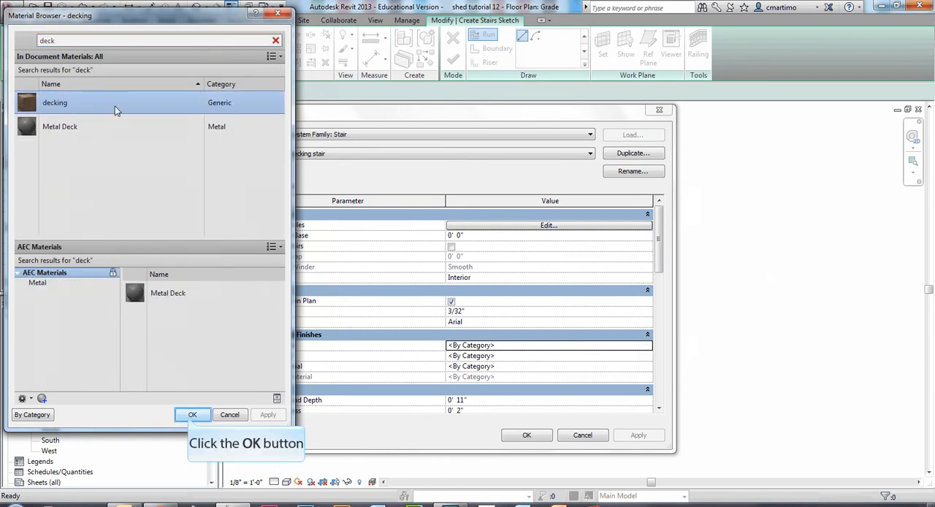
{"action": "left_click", "coordinate": [189, 414]}
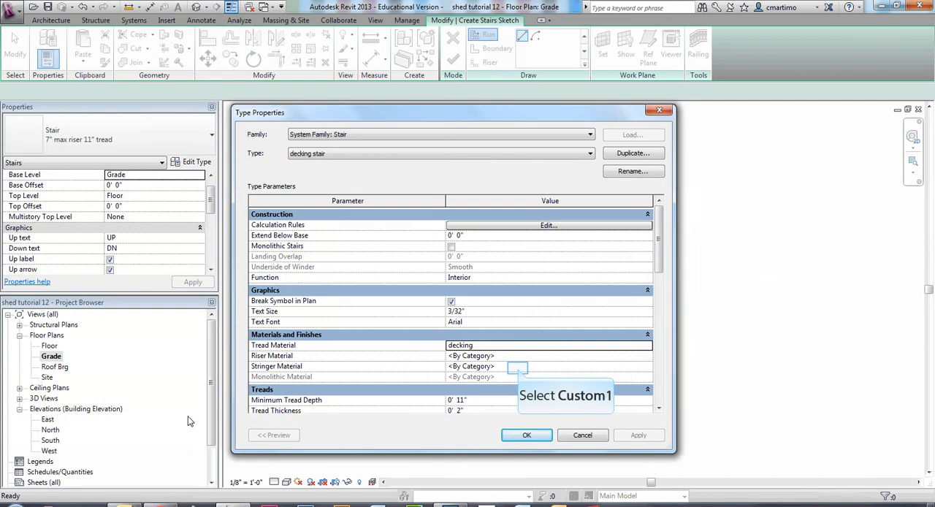
Assign the decking material to the stringers of the stair type.
{"action": "left_click", "coordinate": [518, 369]}
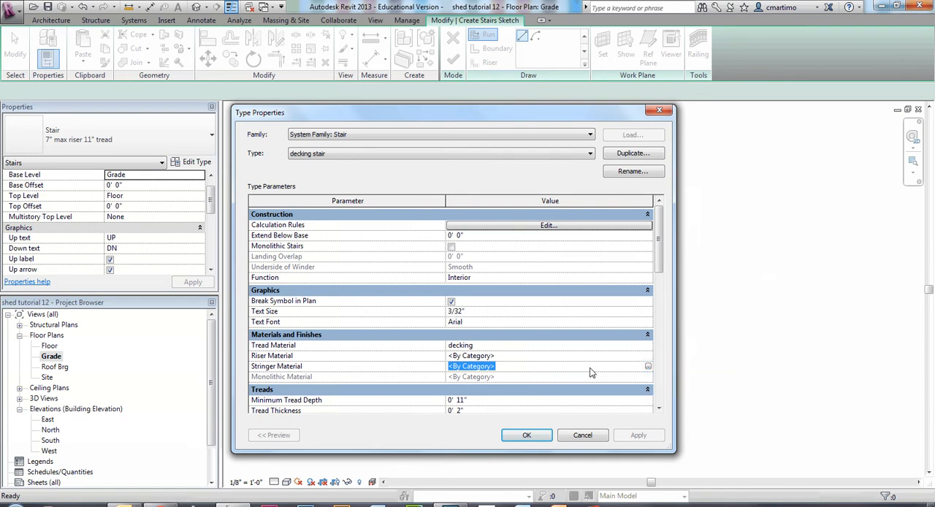
{"action": "left_click", "coordinate": [647, 367]}
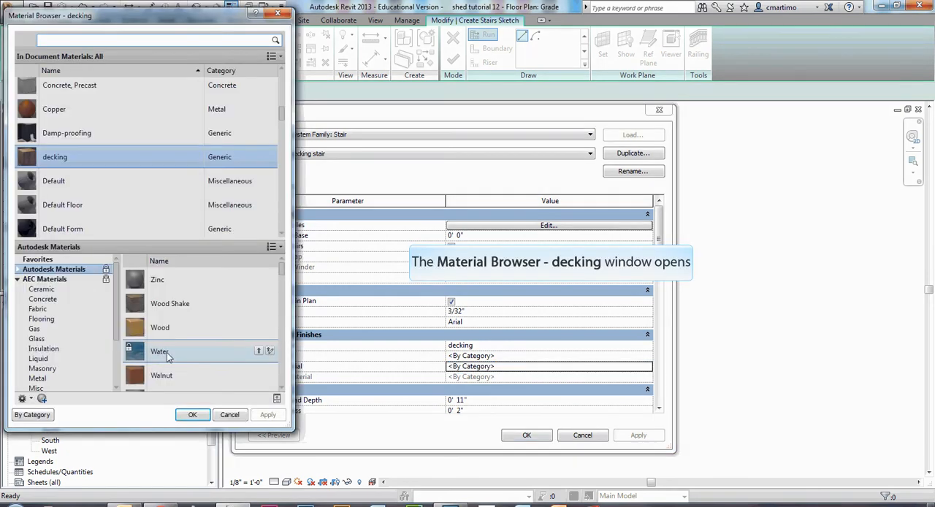
{"action": "left_click", "coordinate": [108, 157]}
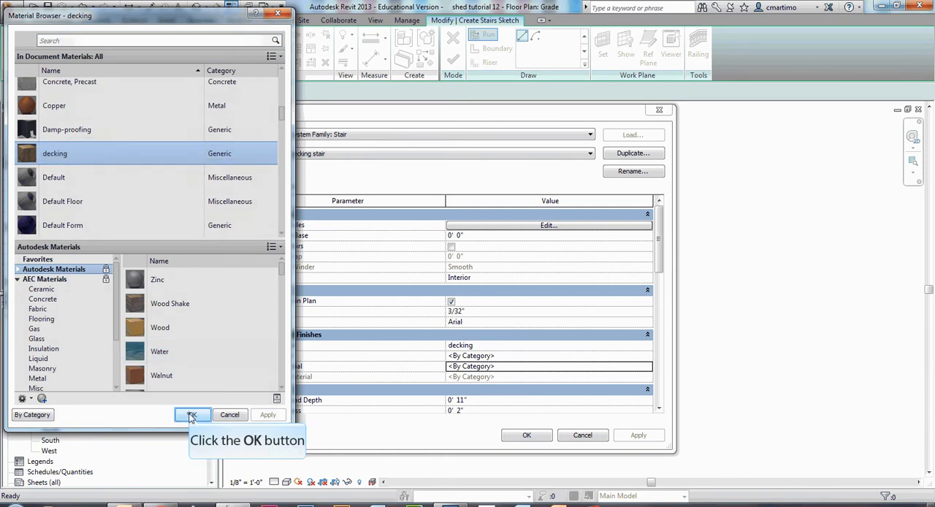
{"action": "left_click", "coordinate": [190, 414]}
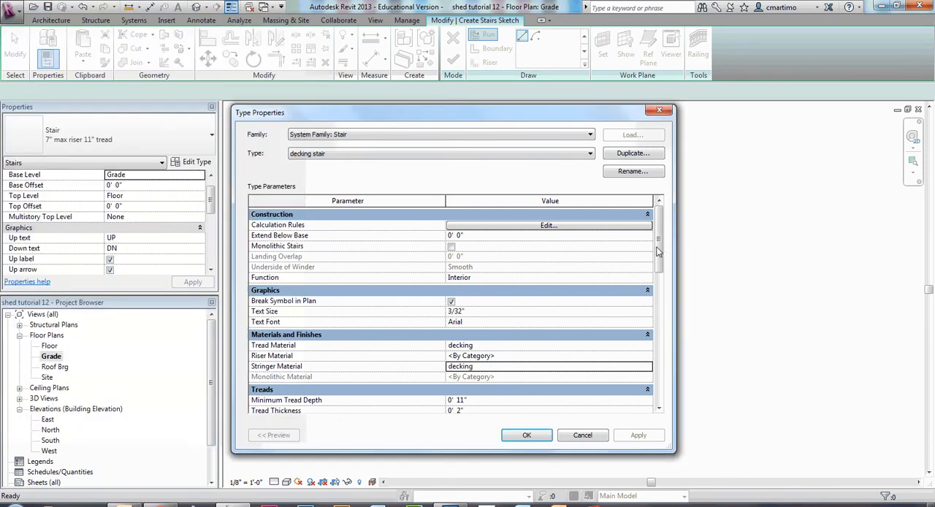
Set the riser type of the decking stair to None.
{"action": "left_click_drag", "start_coordinate": [658, 243], "coordinate": [661, 306]}
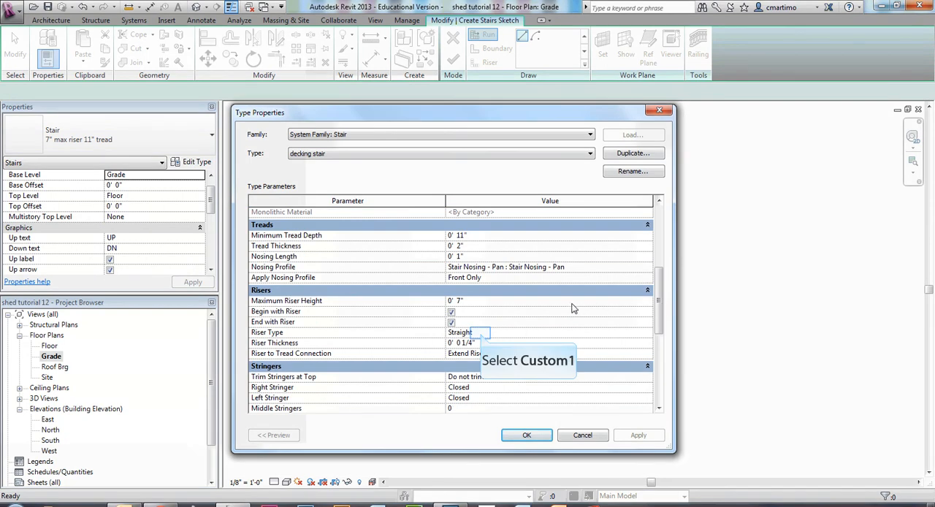
{"action": "left_click", "coordinate": [481, 336]}
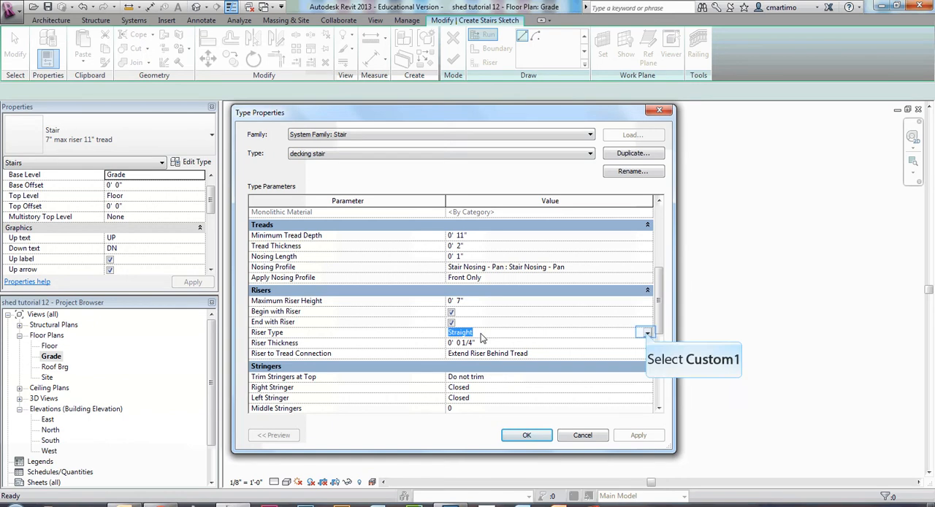
{"action": "left_click", "coordinate": [647, 333]}
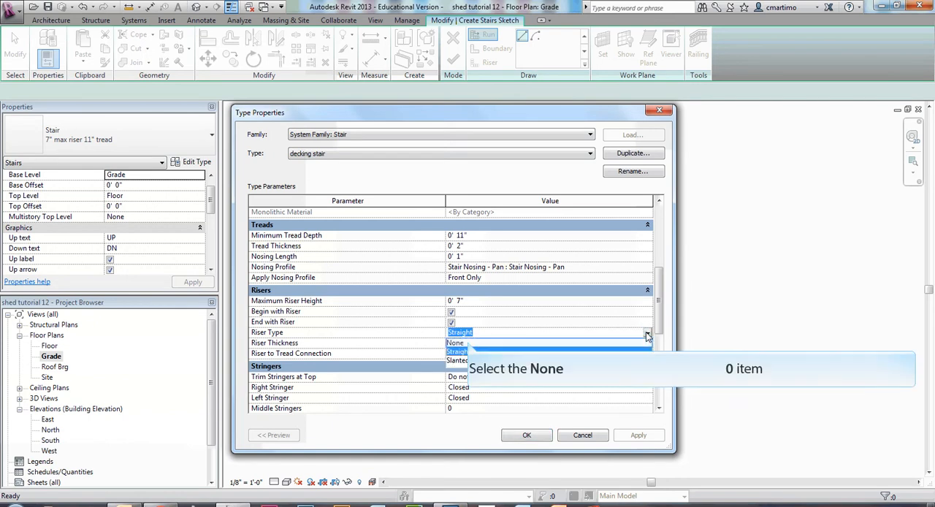
{"action": "left_click", "coordinate": [468, 343]}
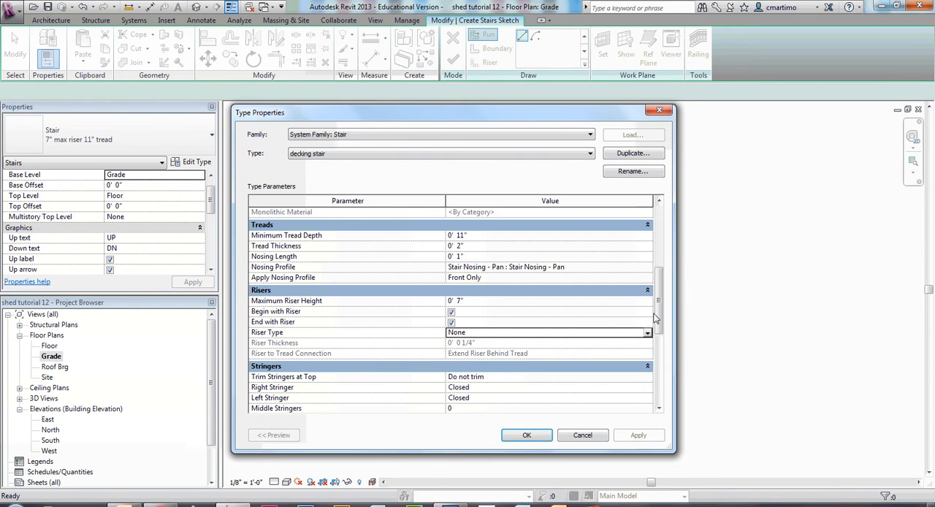
Set the stair type's stringers to trim at the top with Match Level, and accept the type properties.
{"action": "left_click_drag", "start_coordinate": [657, 308], "coordinate": [659, 361]}
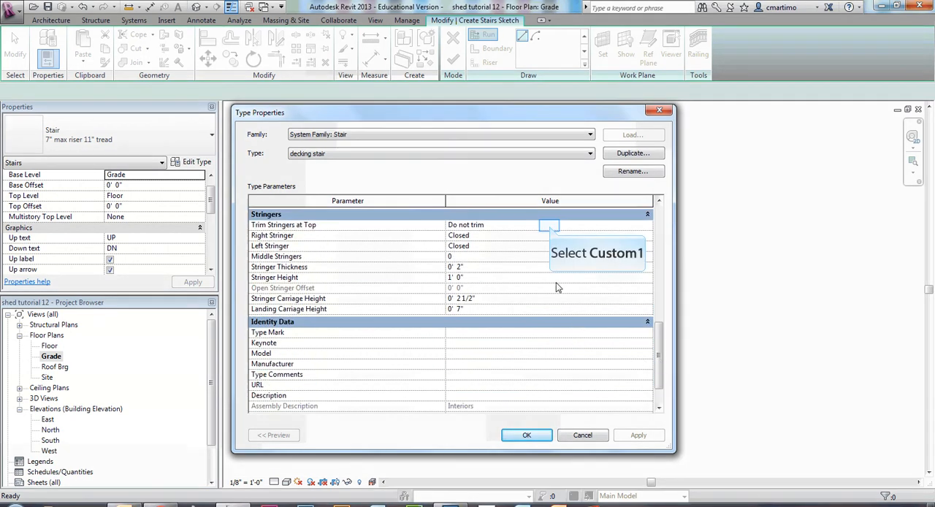
{"action": "left_click", "coordinate": [549, 226]}
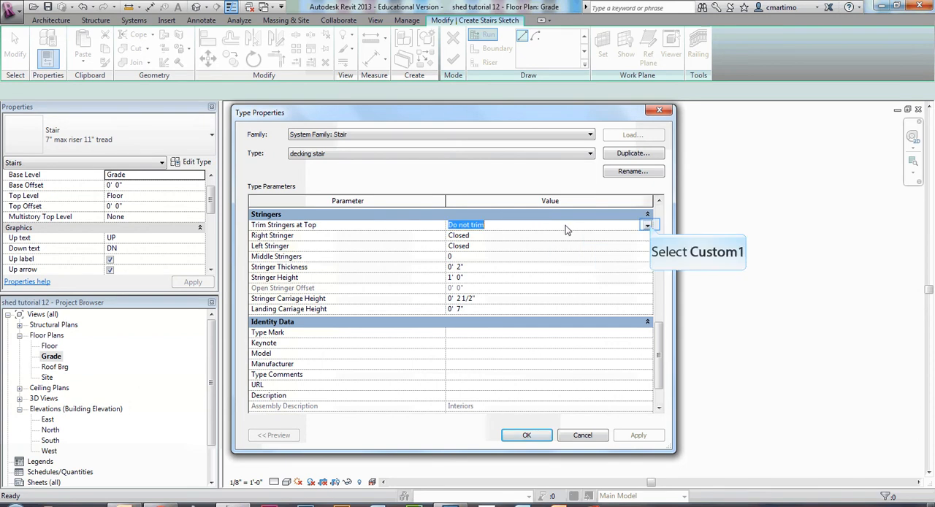
{"action": "left_click", "coordinate": [649, 226]}
{"action": "left_click", "coordinate": [461, 247]}
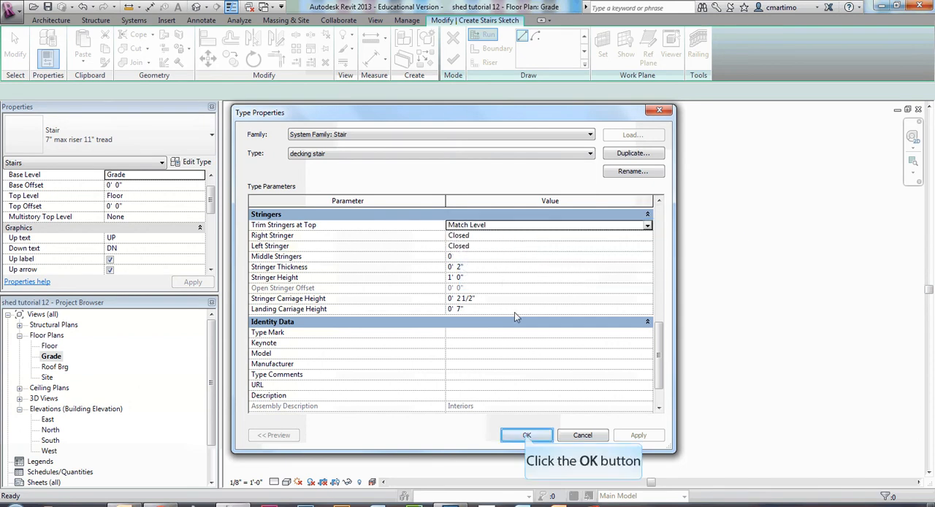
{"action": "left_click", "coordinate": [526, 435]}
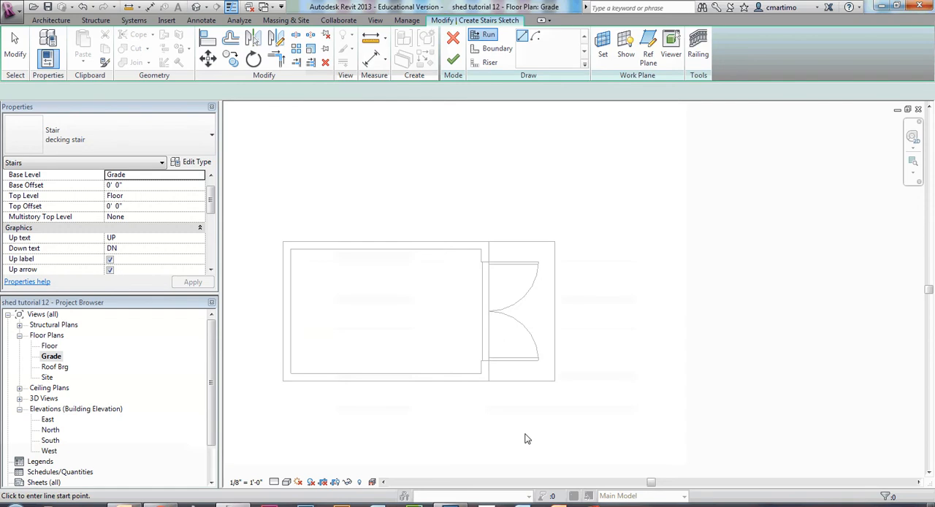
Set the stair width to 8' and sketch a straight horizontal three-riser run just outside the deck's outer edge, heading toward the shed.
{"action": "left_click_drag", "start_coordinate": [213, 197], "coordinate": [212, 223]}
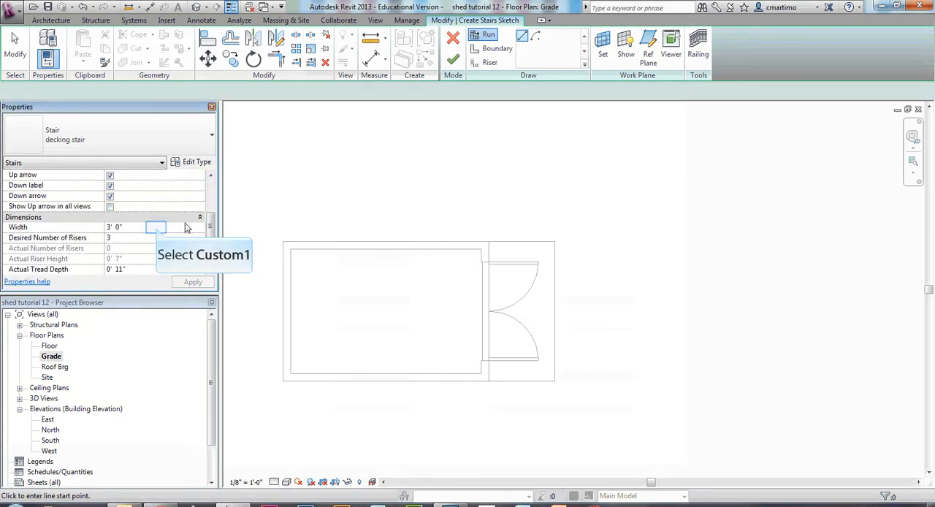
{"action": "left_click", "coordinate": [156, 227]}
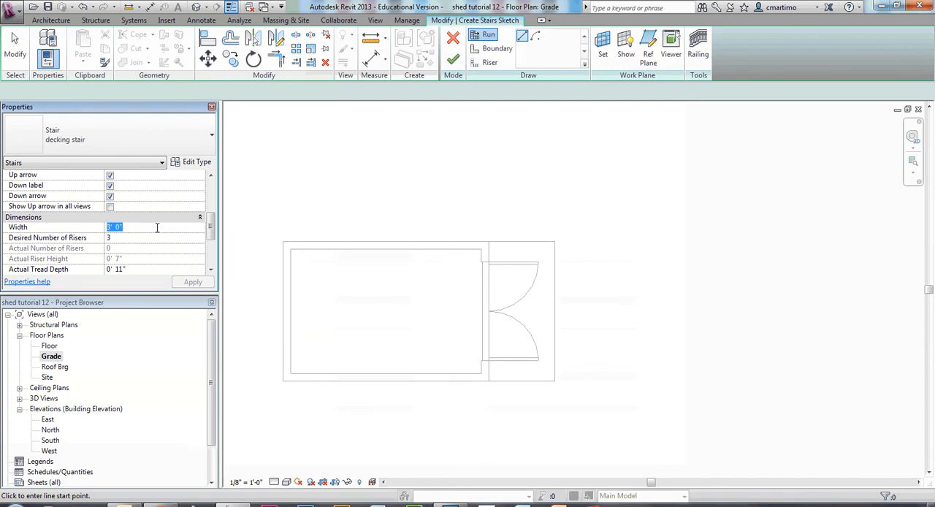
{"action": "type", "text": "8"}
{"action": "key", "text": "Tab"}
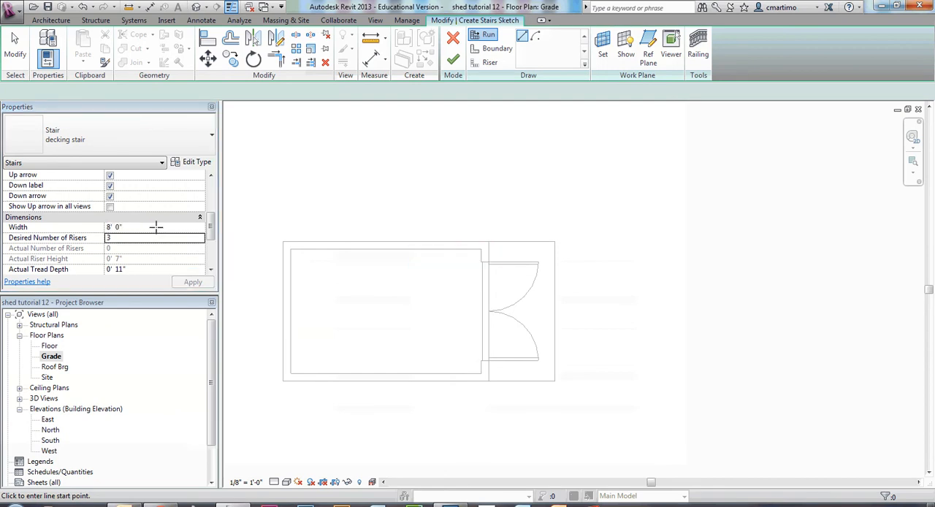
{"action": "left_click", "coordinate": [593, 299]}
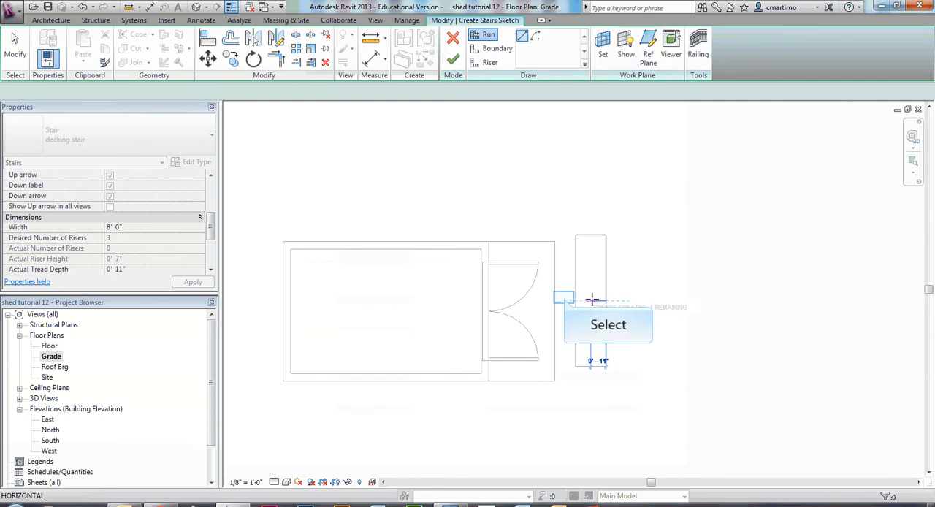
{"action": "left_click", "coordinate": [571, 299]}
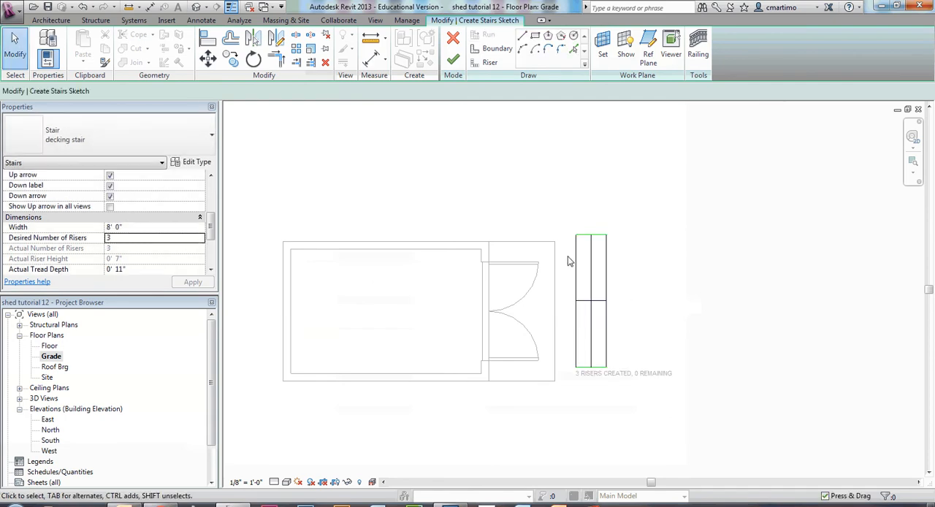
Move the whole stair sketch by its upper corner nearest the deck onto the deck's upper outer corner.
{"action": "mouse_move", "coordinate": [606, 275]}
{"action": "left_mouse_down"}
{"action": "mouse_move", "coordinate": [630, 428]}
{"action": "mouse_move", "coordinate": [577, 431]}
{"action": "left_mouse_up"}
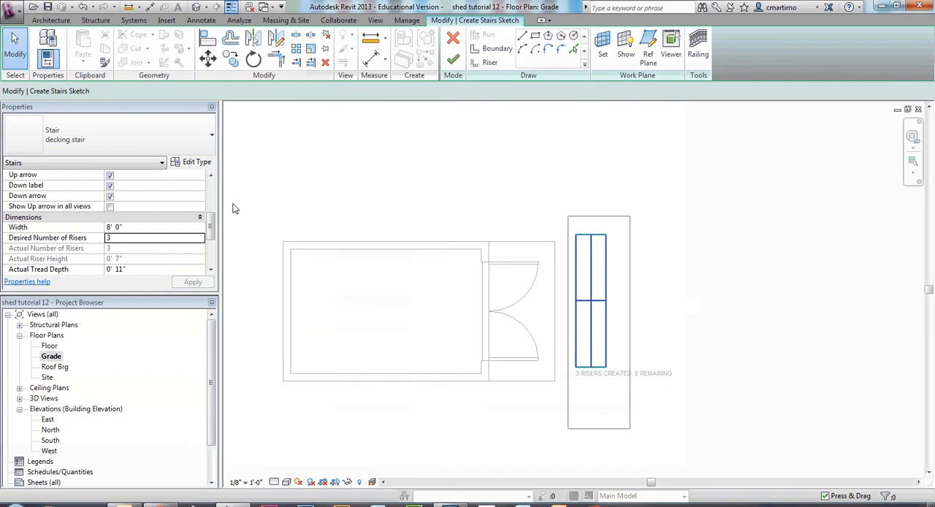
{"action": "left_click", "coordinate": [208, 59]}
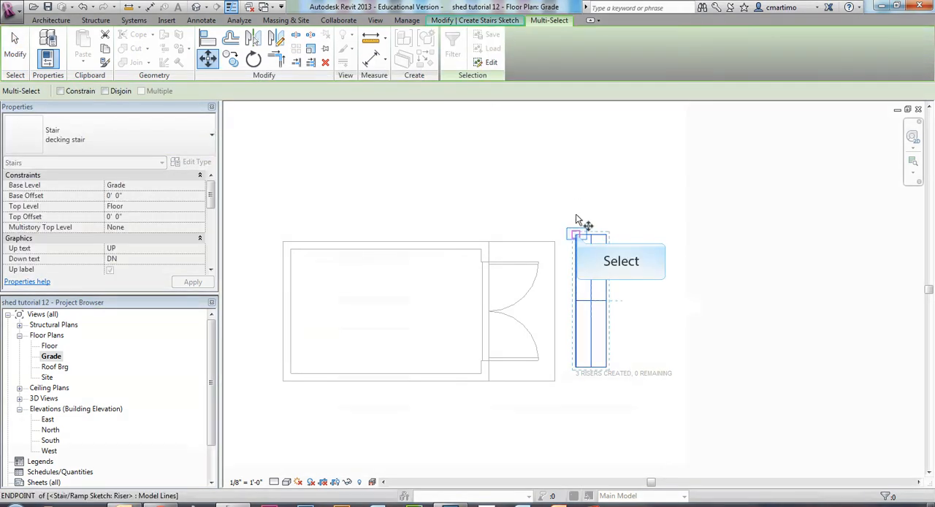
{"action": "left_click", "coordinate": [575, 235]}
{"action": "left_click", "coordinate": [555, 242]}
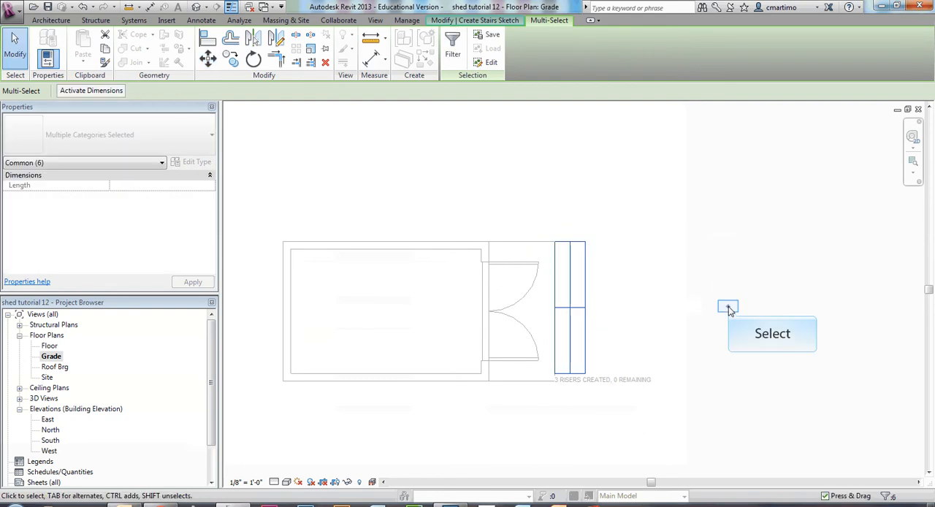
{"action": "left_click", "coordinate": [667, 306]}
Nudge the stair sketch down along the deck's edge to centre it, and finish the stair sketch.
{"action": "mouse_move", "coordinate": [532, 226]}
{"action": "left_mouse_down"}
{"action": "mouse_move", "coordinate": [640, 368]}
{"action": "mouse_move", "coordinate": [632, 376]}
{"action": "left_mouse_up"}
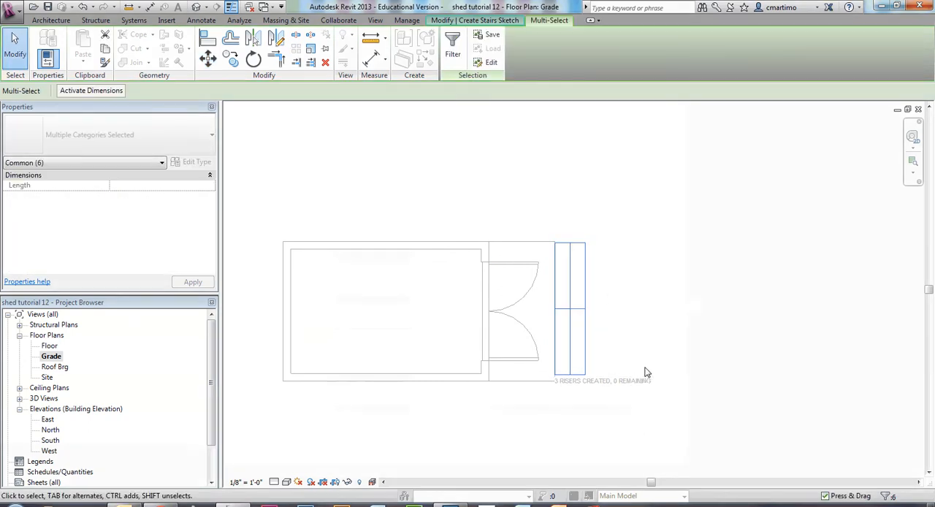
{"action": "left_click", "coordinate": [654, 294]}
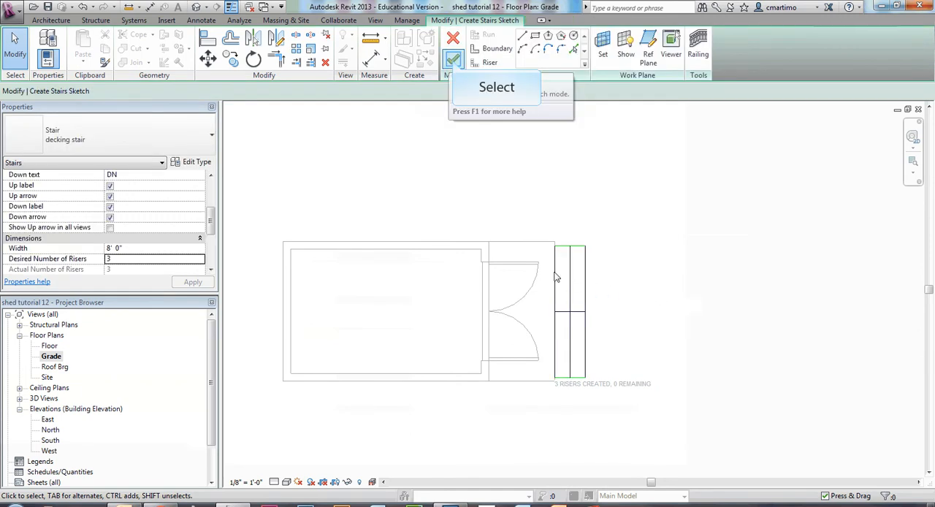
{"action": "left_click", "coordinate": [453, 60]}
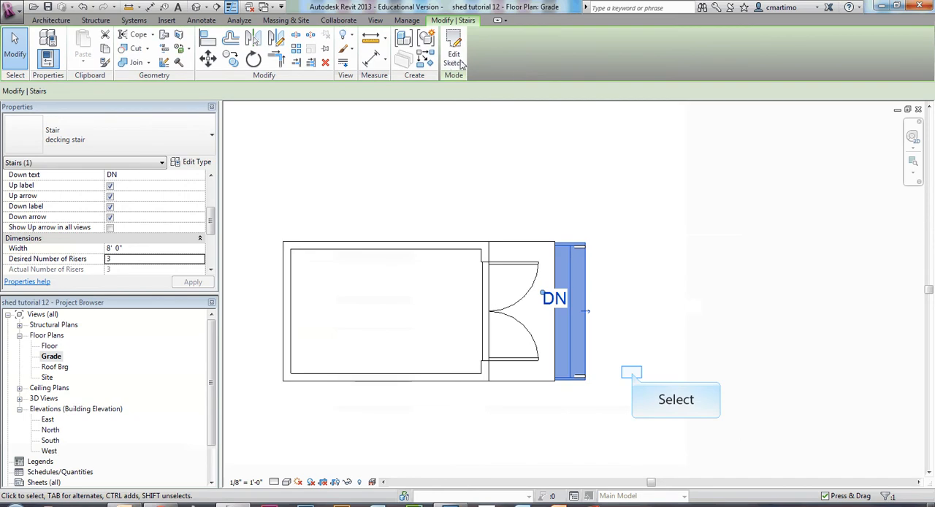
Examine the finished decking stair on the shed in the 3D view, and return to the Grade floor plan.
{"action": "left_click", "coordinate": [633, 375]}
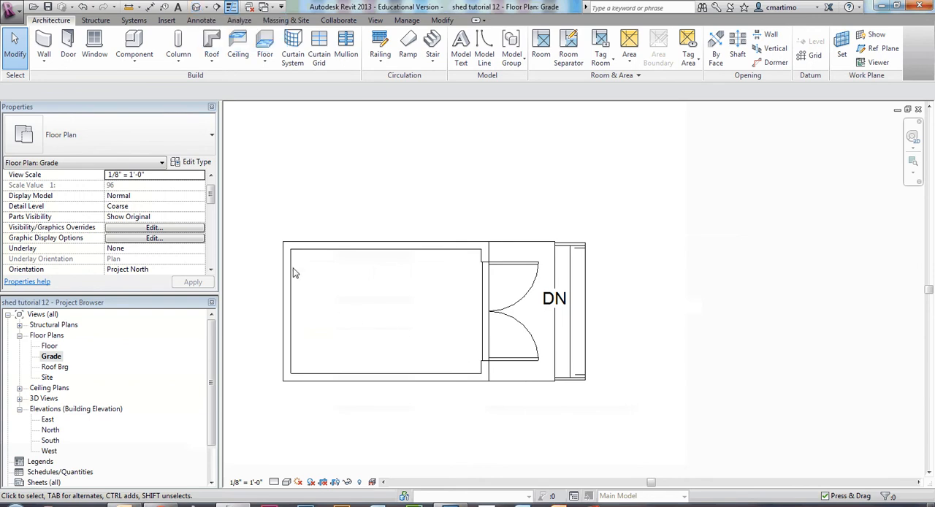
{"action": "left_click", "coordinate": [199, 7]}
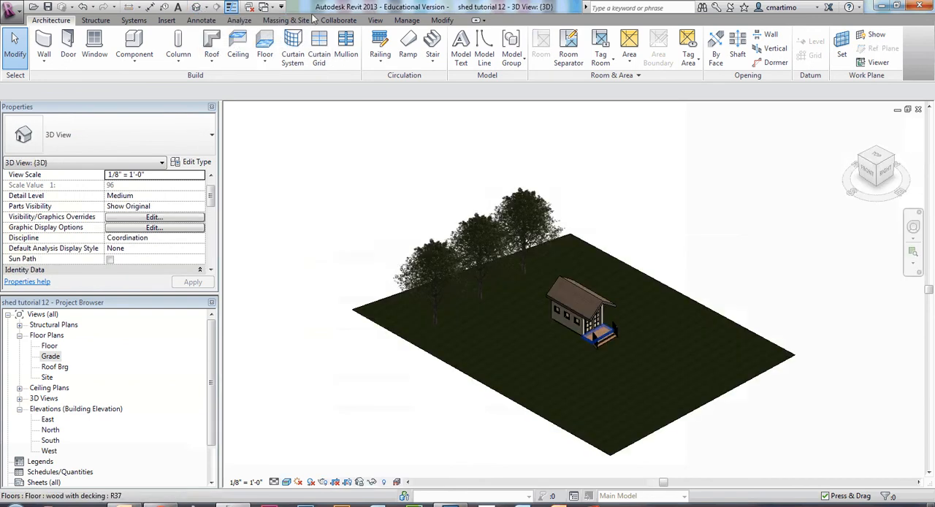
{"action": "scroll", "coordinate": [593, 343], "scroll_direction": "up", "scroll_amount": 5}
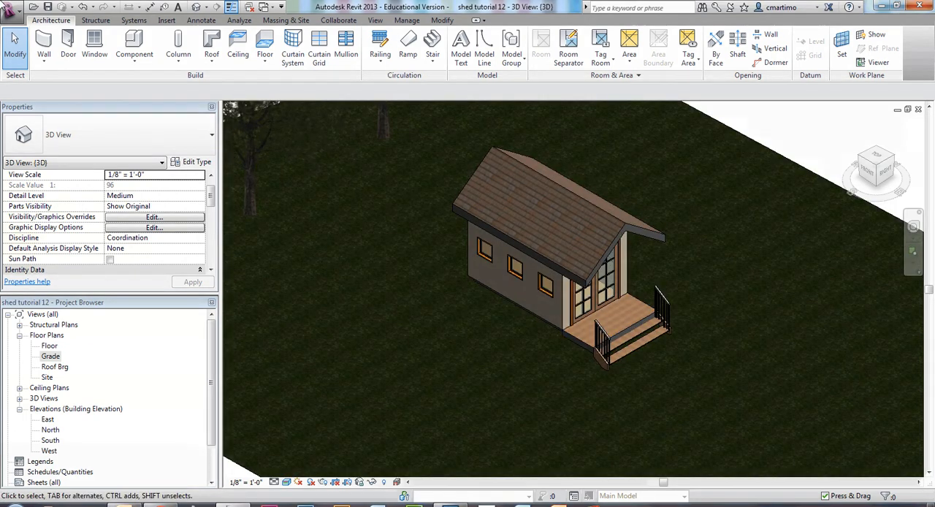
{"action": "double_click", "coordinate": [50, 356]}
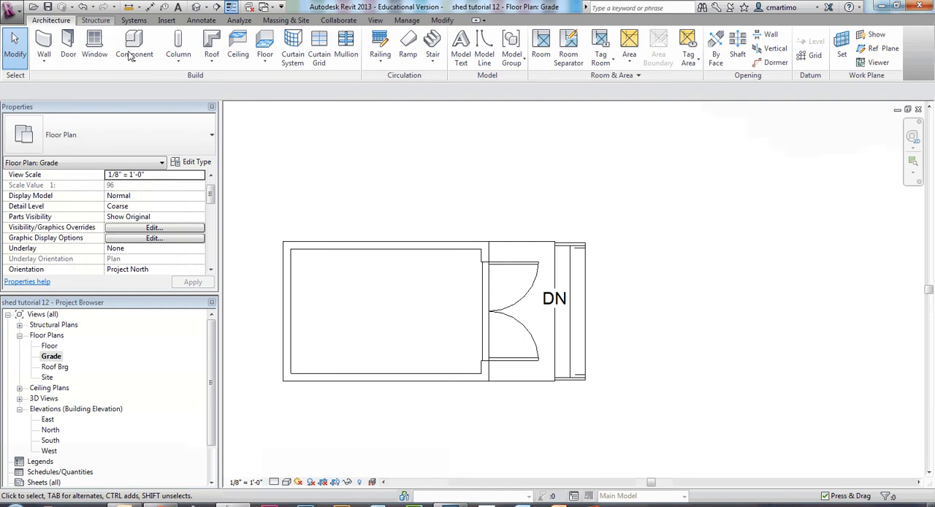
{"action": "left_click", "coordinate": [188, 65]}
{"action": "left_click", "coordinate": [194, 105]}
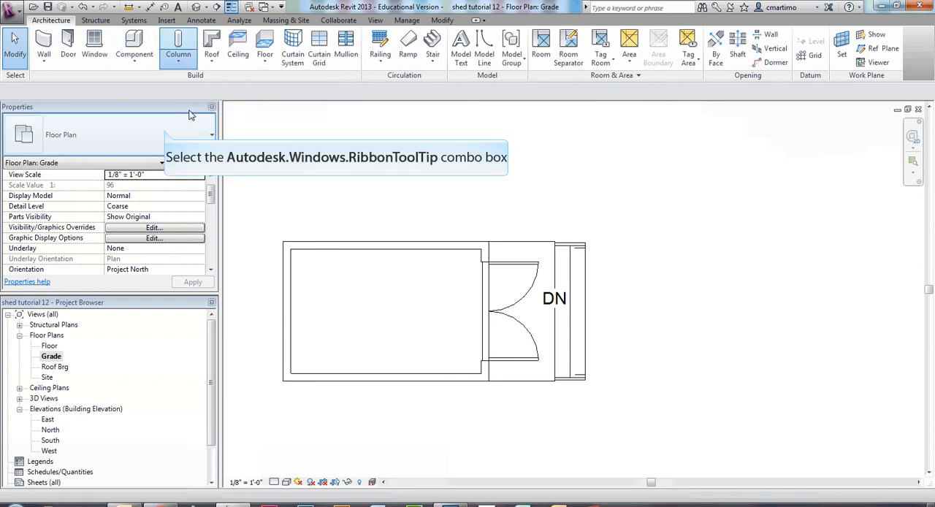
{"action": "left_click", "coordinate": [165, 135]}
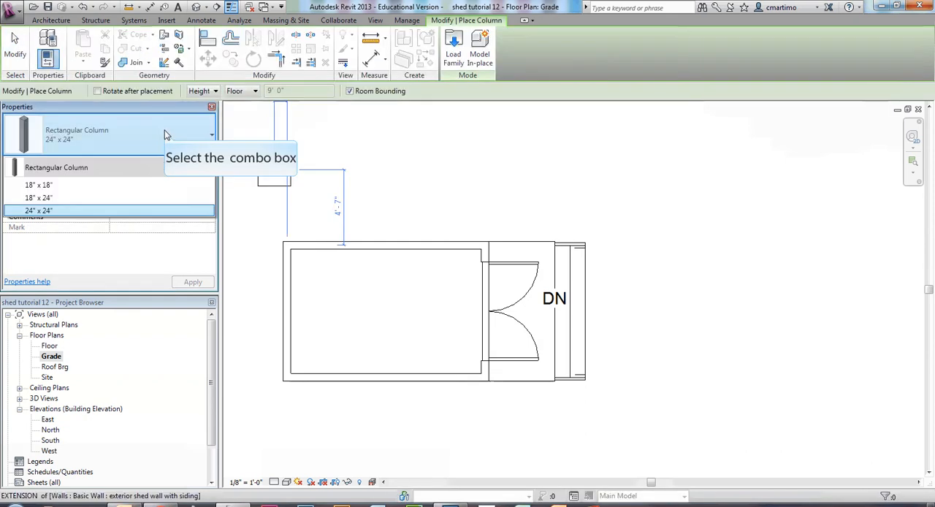
{"action": "left_click", "coordinate": [165, 134]}
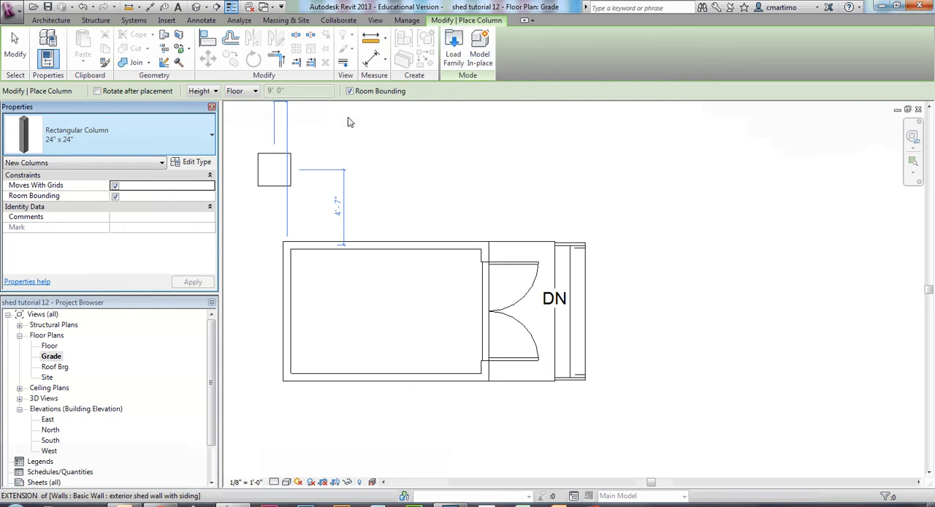
{"action": "left_click", "coordinate": [453, 51]}
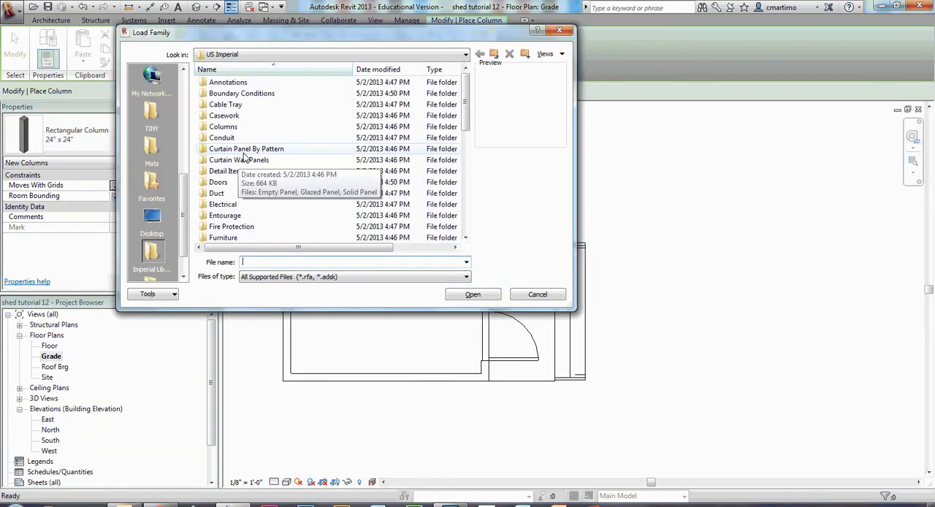
{"action": "left_click_drag", "start_coordinate": [466, 124], "coordinate": [471, 208]}
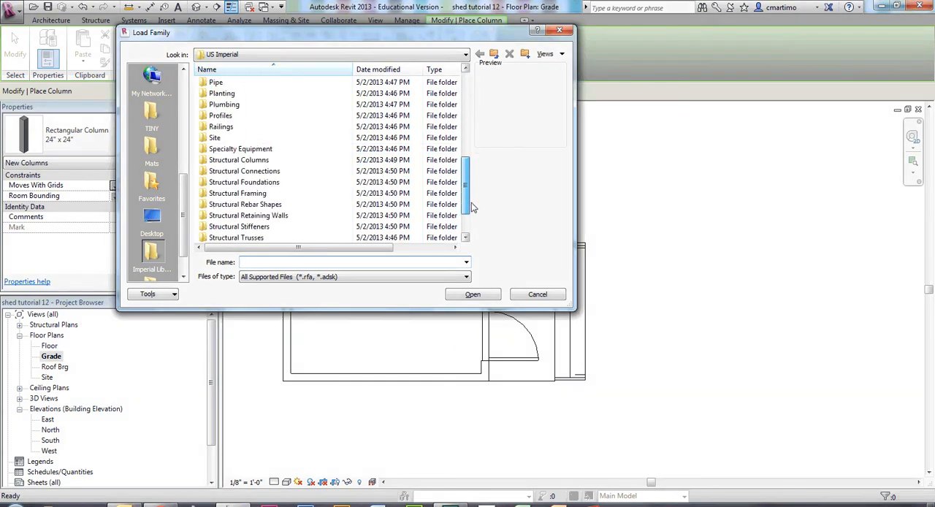
{"action": "double_click", "coordinate": [241, 161]}
{"action": "double_click", "coordinate": [219, 127]}
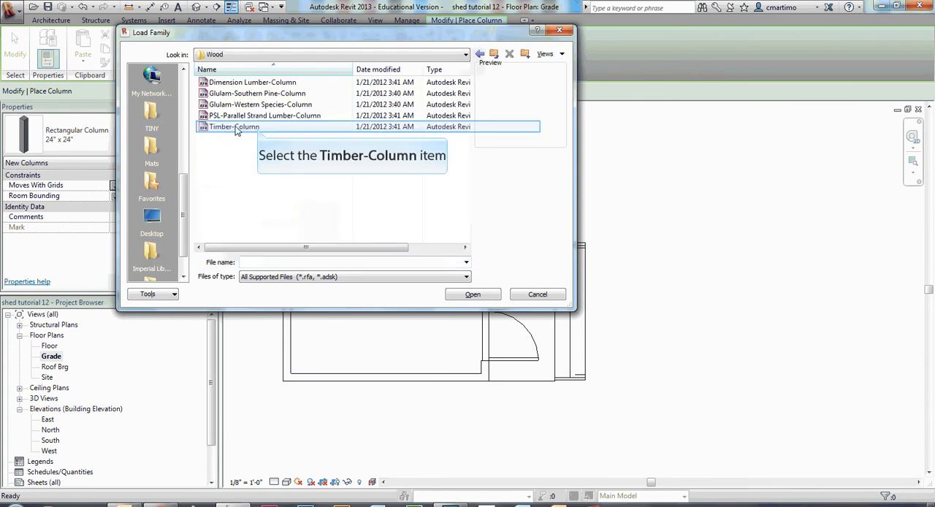
{"action": "left_click", "coordinate": [252, 127]}
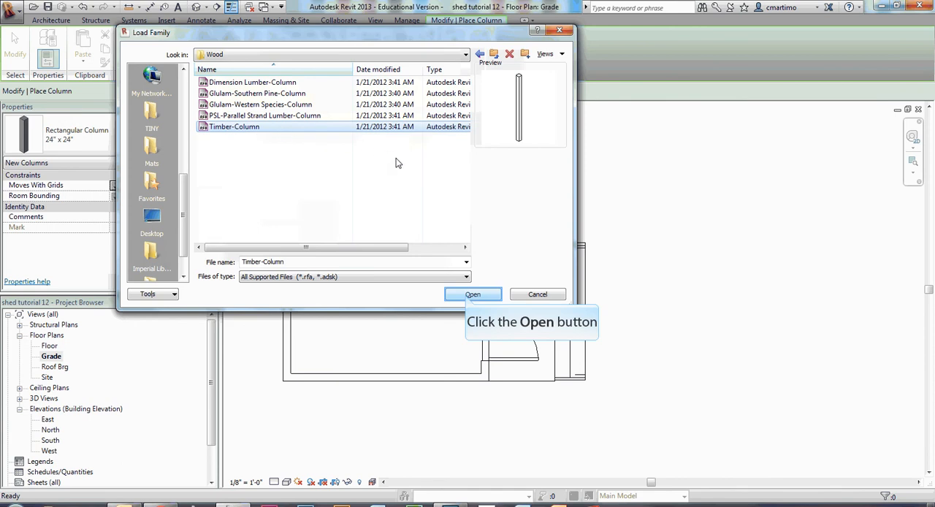
{"action": "left_click", "coordinate": [471, 294]}
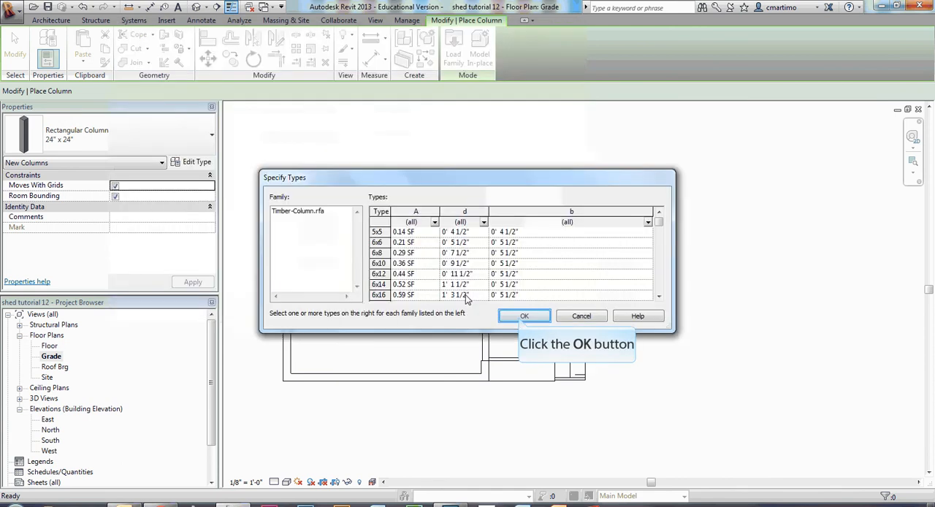
{"action": "left_click", "coordinate": [523, 316]}
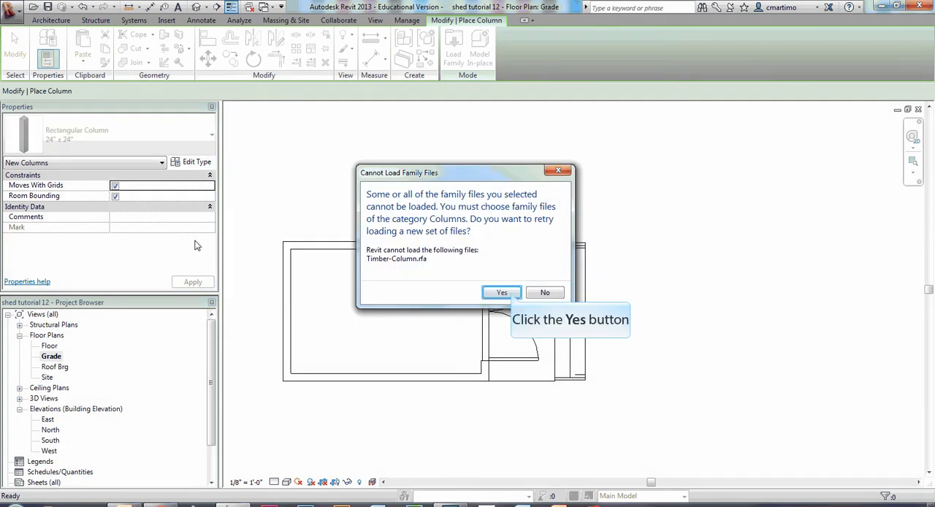
{"action": "left_click", "coordinate": [502, 292]}
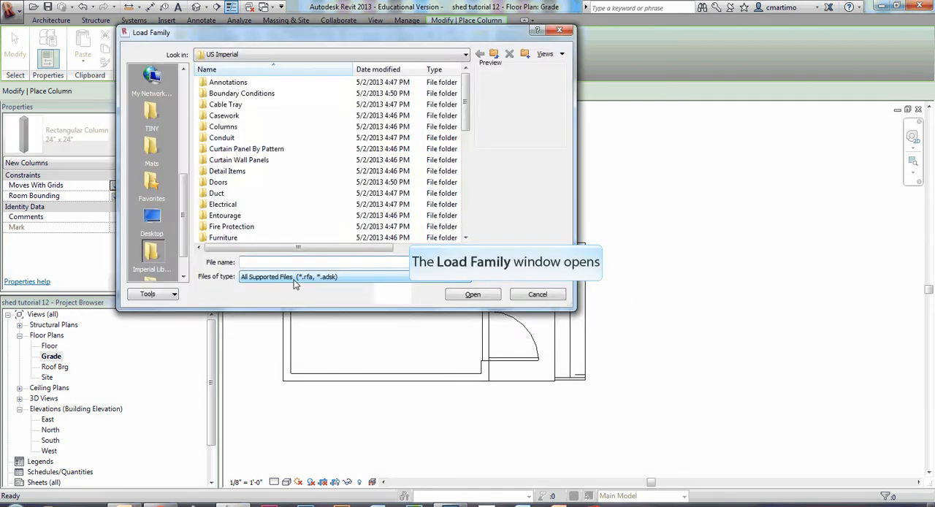
{"action": "left_click", "coordinate": [556, 295]}
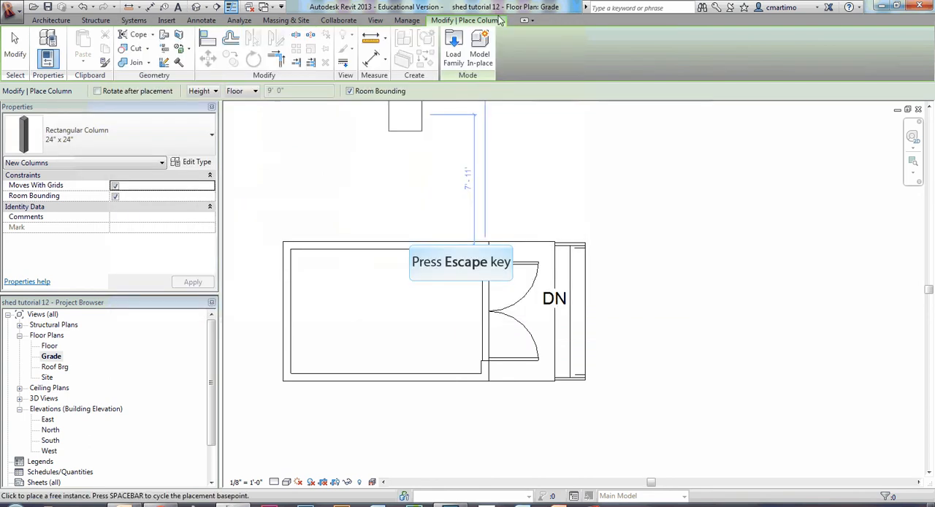
{"action": "key", "text": "Escape"}
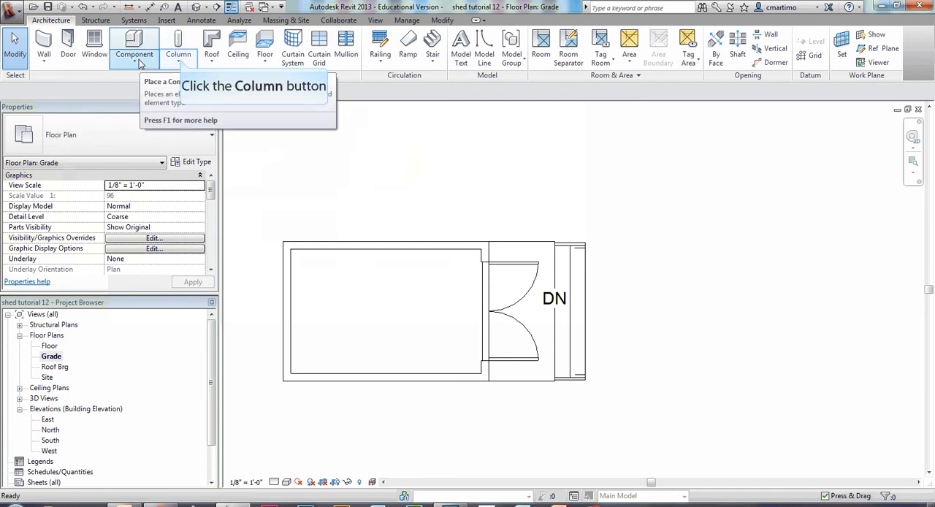
Start placing a structural column and load the 5x5 type of the Timber-Column family from the Wood structural columns library.
{"action": "left_click", "coordinate": [179, 59]}
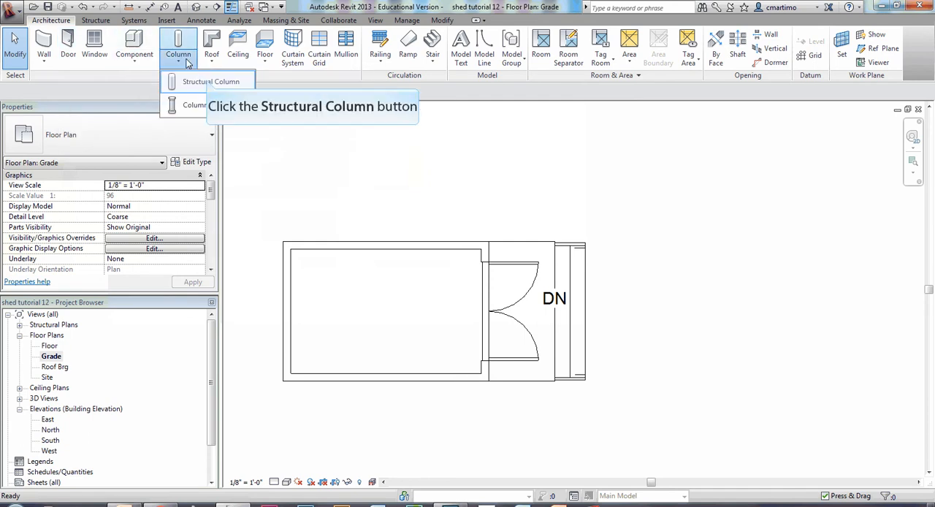
{"action": "left_click", "coordinate": [208, 83]}
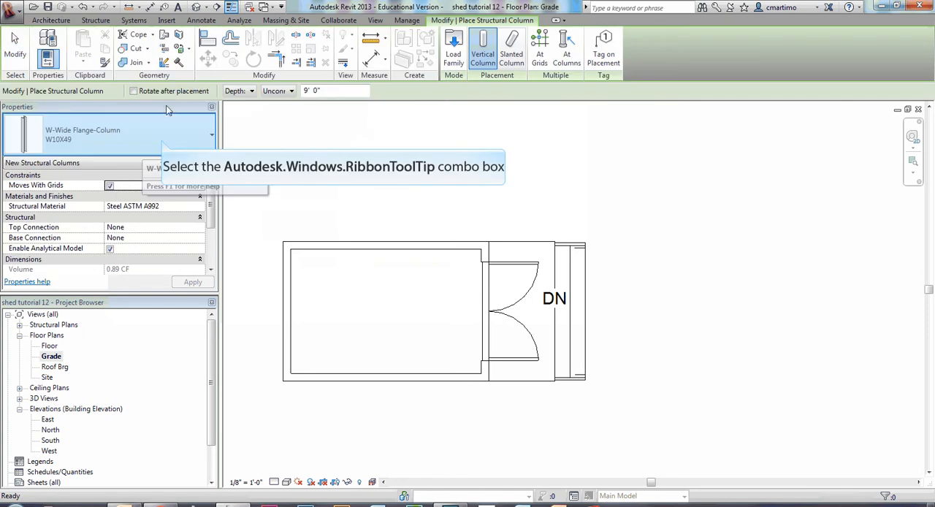
{"action": "left_click", "coordinate": [163, 144]}
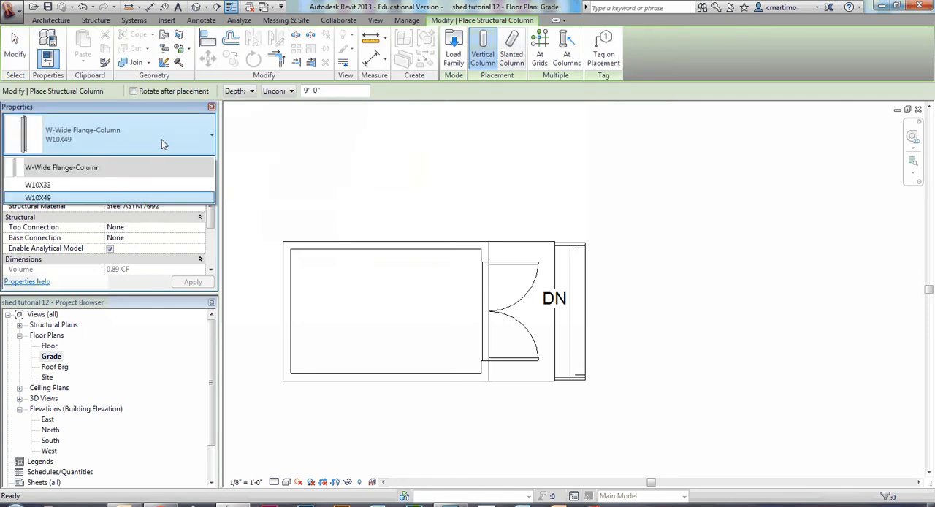
{"action": "left_click", "coordinate": [163, 144]}
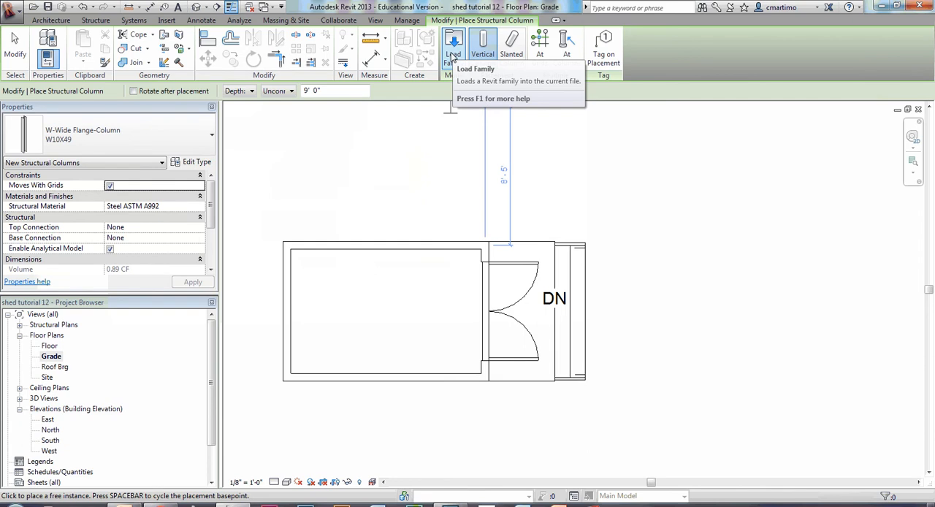
{"action": "left_click", "coordinate": [456, 55]}
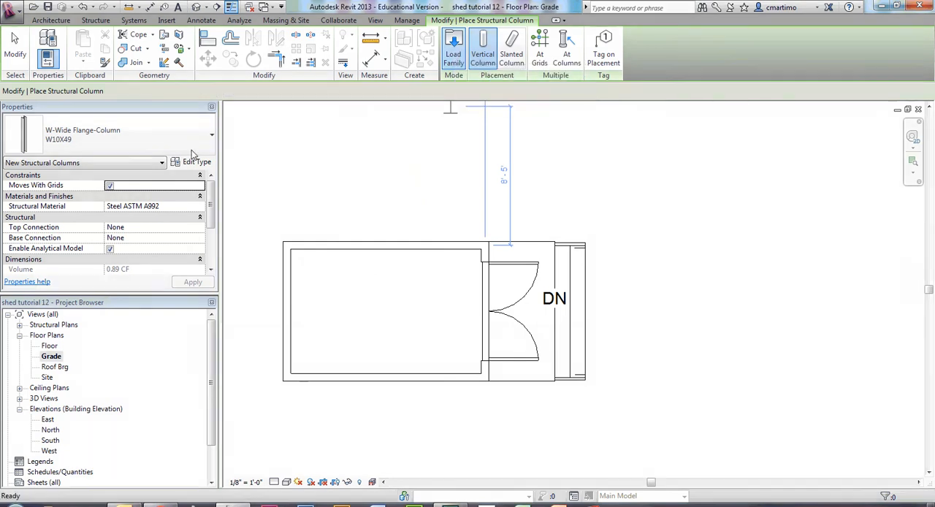
{"action": "left_click_drag", "start_coordinate": [467, 120], "coordinate": [474, 216]}
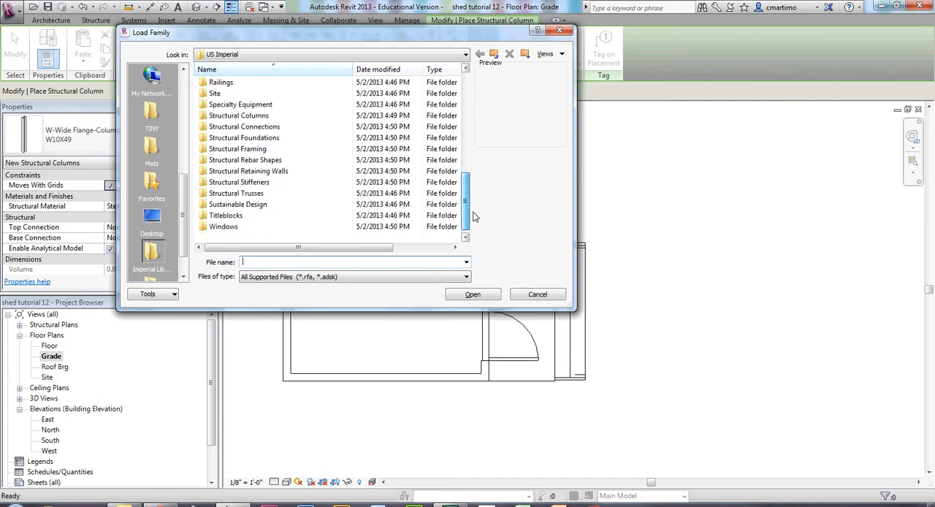
{"action": "double_click", "coordinate": [252, 117]}
{"action": "double_click", "coordinate": [249, 127]}
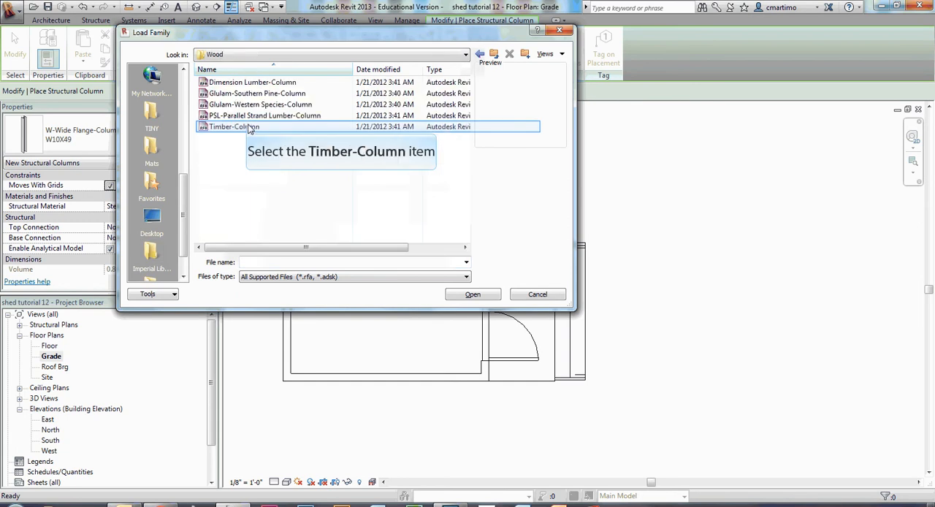
{"action": "left_click", "coordinate": [248, 128]}
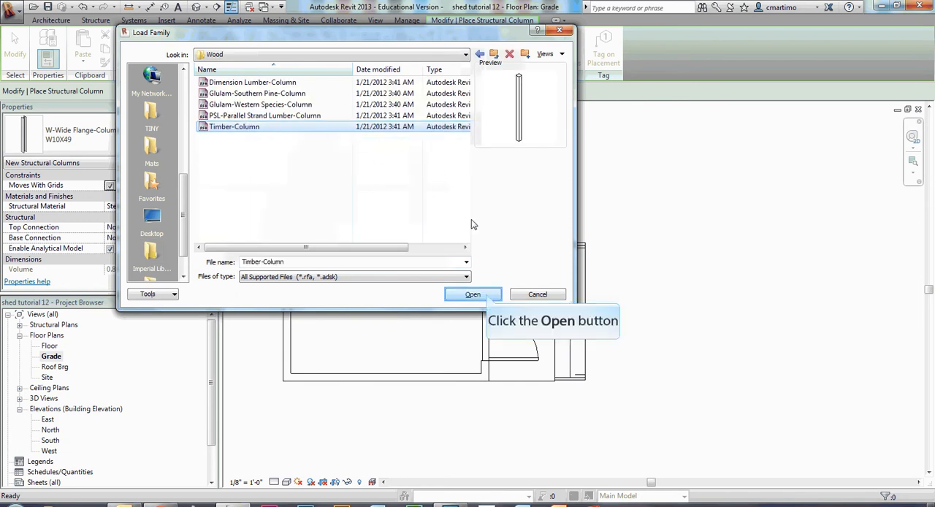
{"action": "left_click", "coordinate": [473, 294]}
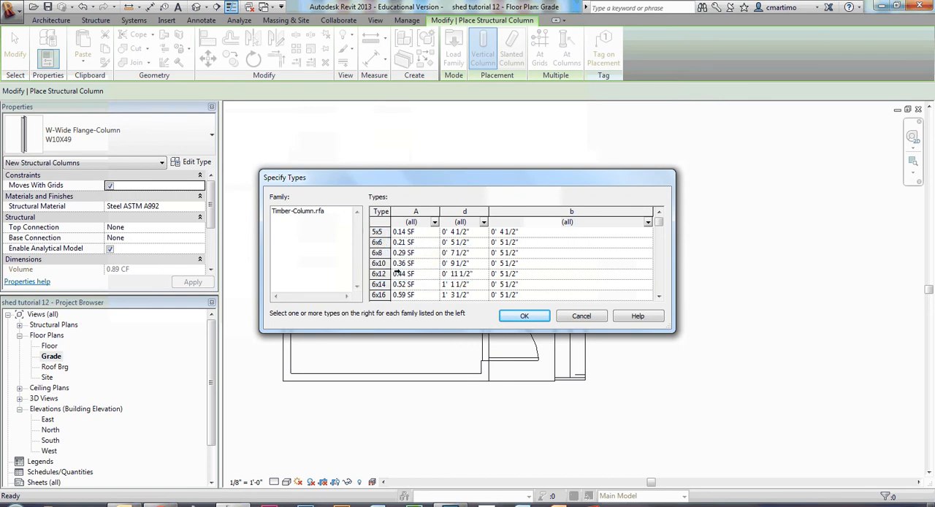
{"action": "left_click", "coordinate": [379, 232]}
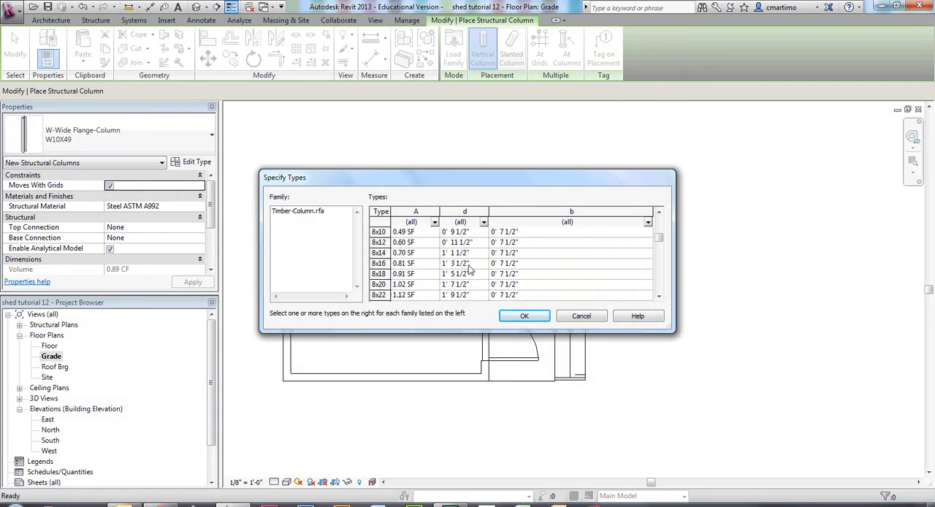
{"action": "left_click", "coordinate": [524, 317]}
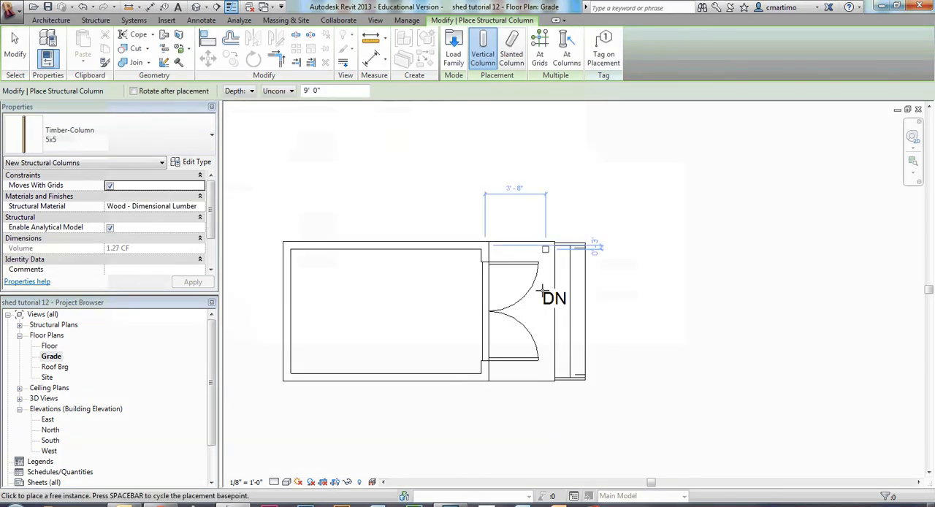
Place a 5x5 timber column at the deck's upper outer corner, beside the stair, in the Grade plan.
{"action": "scroll", "coordinate": [545, 249], "scroll_direction": "up", "scroll_amount": 3}
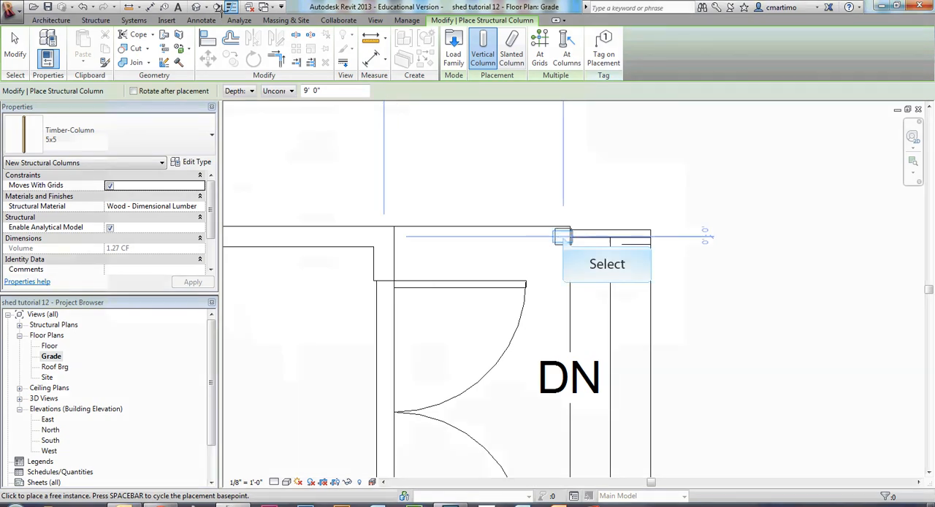
{"action": "left_click", "coordinate": [562, 236]}
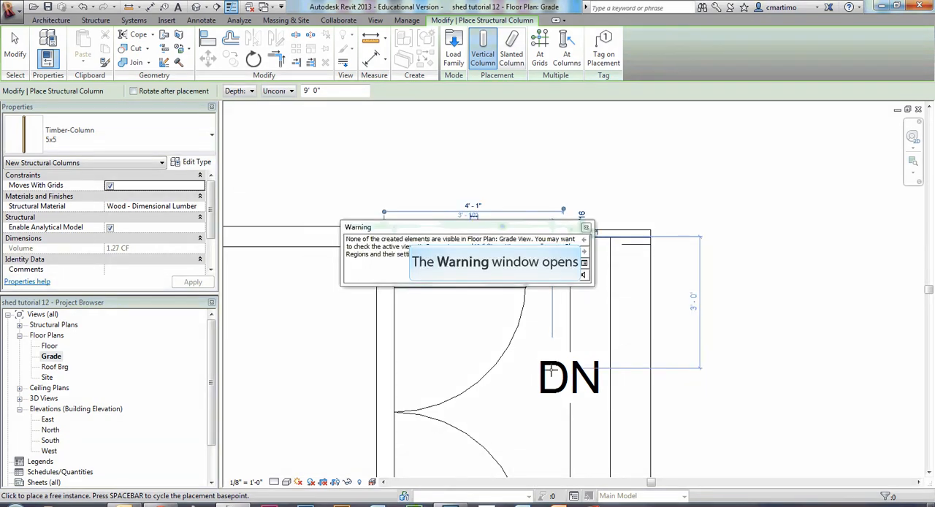
{"action": "middle_click_drag", "start_coordinate": [552, 398], "coordinate": [542, 367]}
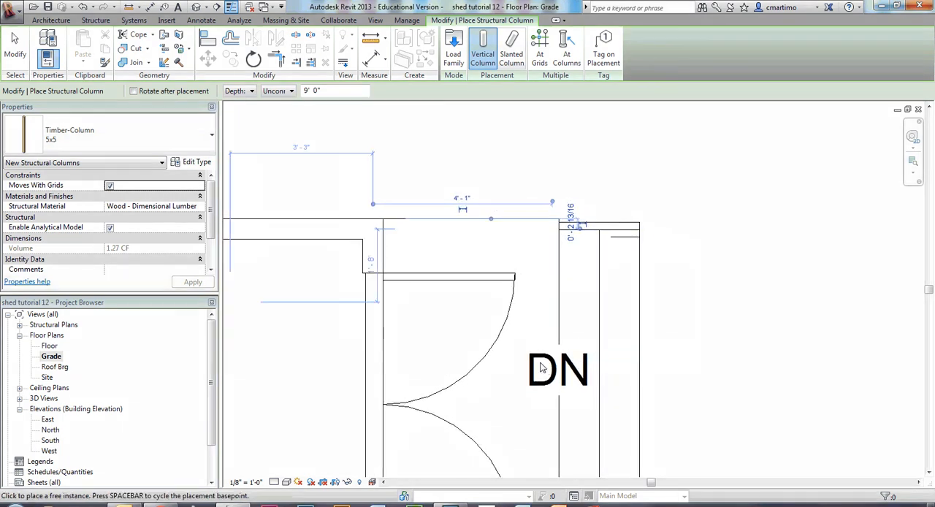
Open the Floor plan and place a 5x5 timber structural column at the deck's lower outer corner, beside the stair.
{"action": "double_click", "coordinate": [49, 345]}
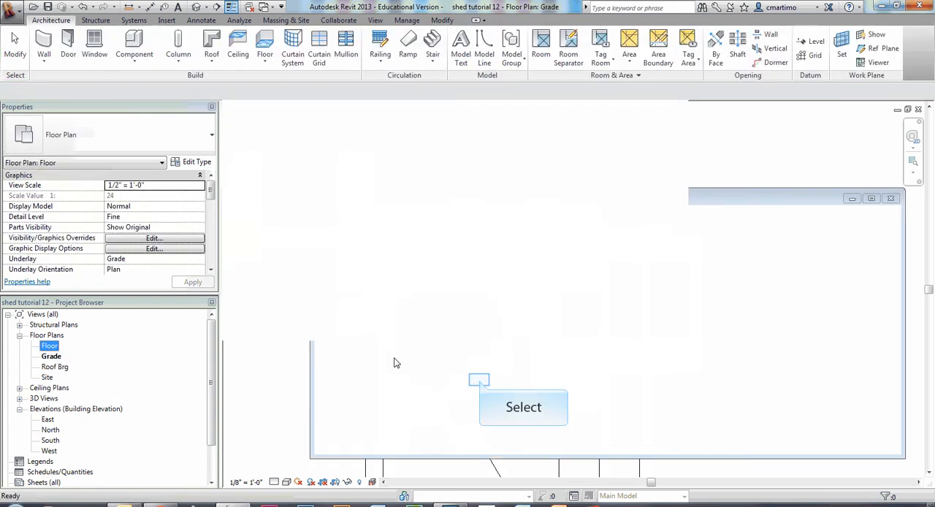
{"action": "scroll", "coordinate": [504, 336], "scroll_direction": "up", "scroll_amount": 5}
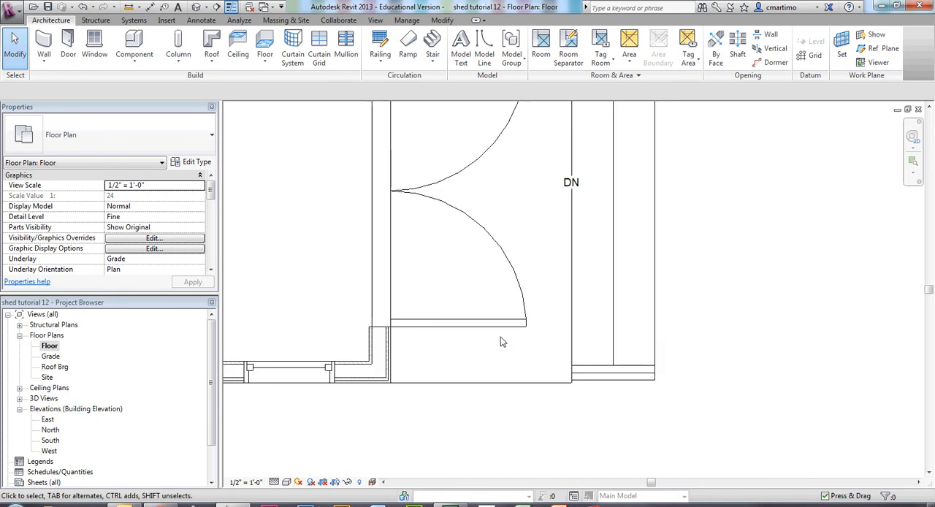
{"action": "left_click", "coordinate": [186, 60]}
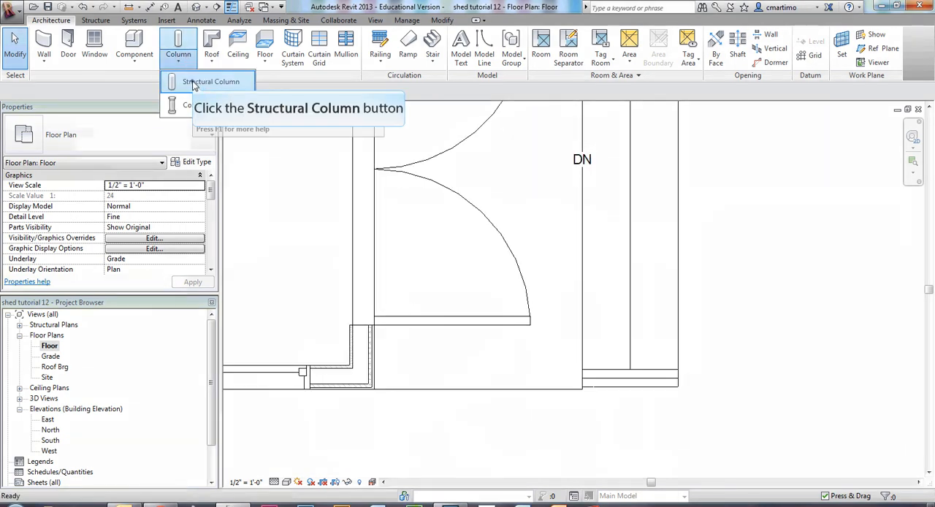
{"action": "left_click", "coordinate": [192, 82]}
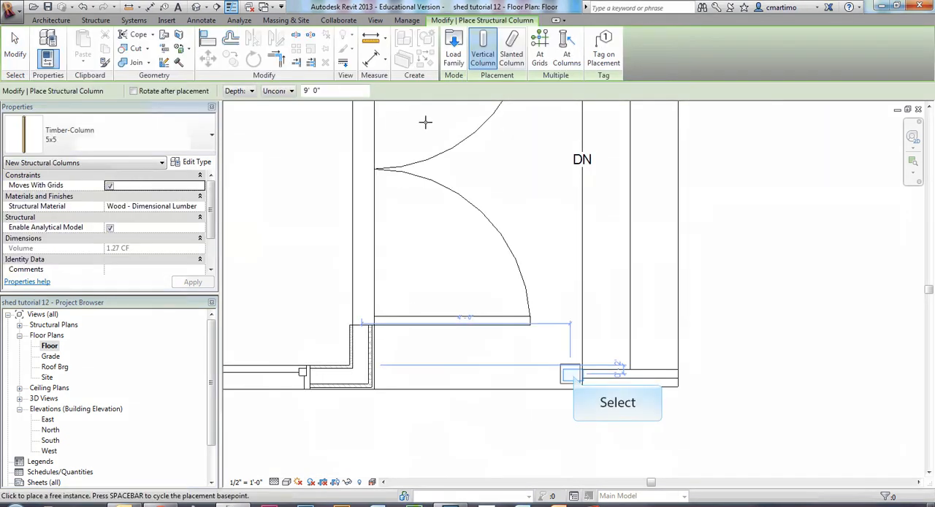
{"action": "key", "text": "Escape"}
{"action": "left_click", "coordinate": [571, 375]}
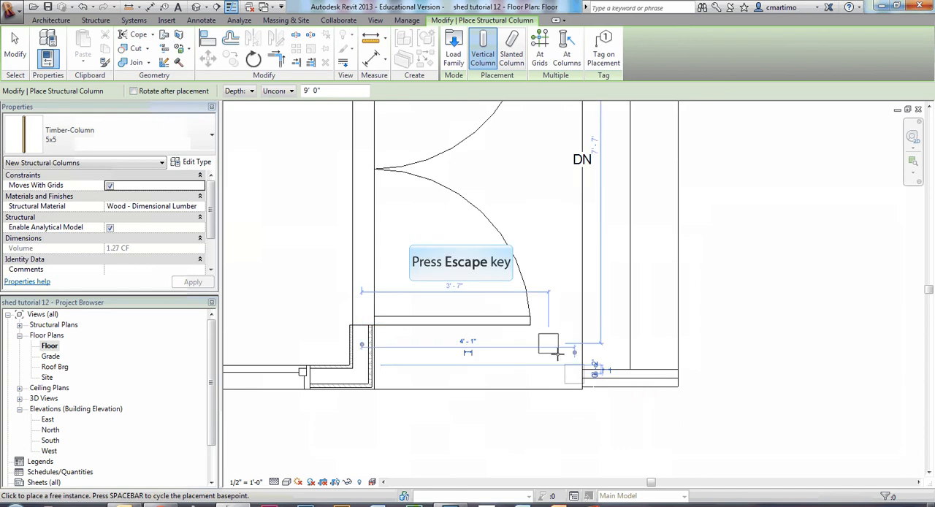
Copy the 5x5 timber column from the deck's lower outer corner straight up to the upper outer corner in the Floor plan.
{"action": "key", "text": "Escape"}
{"action": "left_click", "coordinate": [570, 381]}
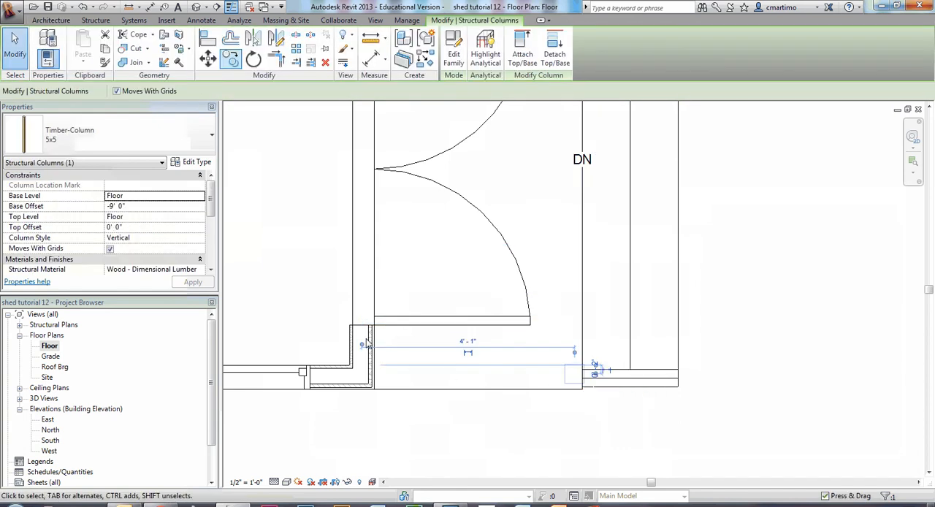
{"action": "left_click", "coordinate": [230, 60]}
{"action": "left_click", "coordinate": [726, 413]}
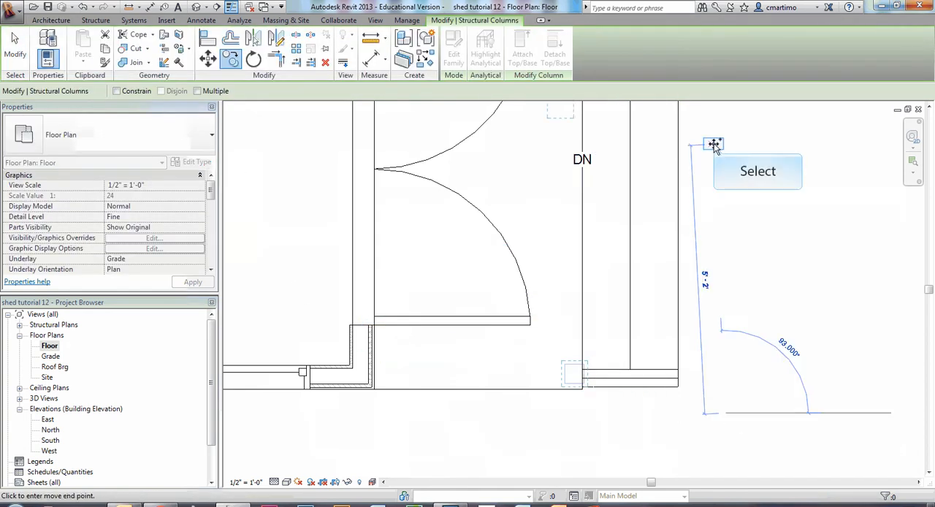
{"action": "middle_click_drag", "start_coordinate": [713, 144], "coordinate": [729, 354]}
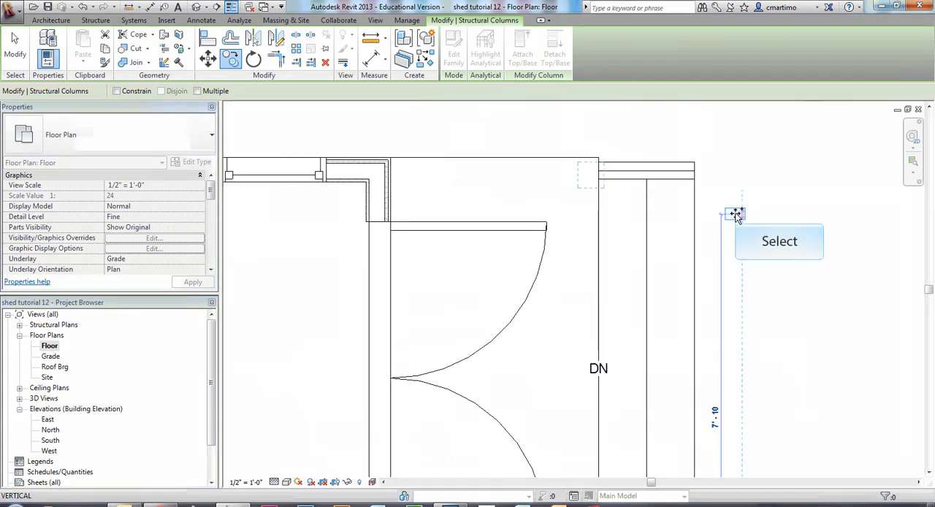
{"action": "left_click", "coordinate": [590, 175]}
{"action": "key", "text": "Escape"}
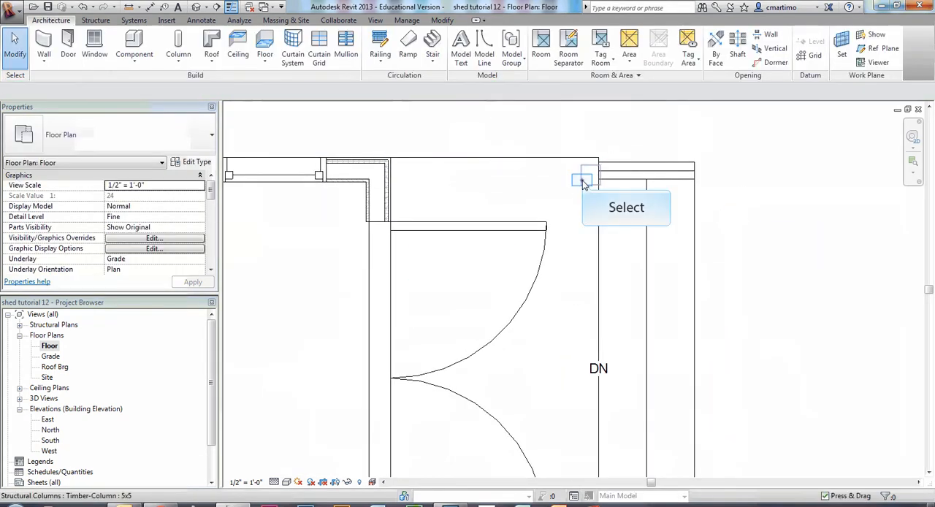
Nudge the upper 5x5 timber column toward the shed so it sits inside the deck edge, clear of the stair.
{"action": "left_click", "coordinate": [608, 175]}
{"action": "scroll", "coordinate": [731, 253], "scroll_direction": "up", "scroll_amount": 3}
{"action": "scroll", "coordinate": [731, 255], "scroll_direction": "up", "scroll_amount": 2}
{"action": "middle_click_drag", "start_coordinate": [688, 256], "coordinate": [780, 453]}
{"action": "key", "text": "Left"}
{"action": "key", "text": "Left"}
{"action": "key", "text": "Left"}
Nudge the lower 5x5 timber column toward the shed so it sits inside the deck edge, clear of the stair.
{"action": "middle_click_drag", "start_coordinate": [750, 436], "coordinate": [751, 281]}
{"action": "scroll", "coordinate": [750, 265], "scroll_direction": "down", "scroll_amount": 4}
{"action": "middle_click_drag", "start_coordinate": [721, 428], "coordinate": [619, 231]}
{"action": "scroll", "coordinate": [572, 333], "scroll_direction": "up", "scroll_amount": 3}
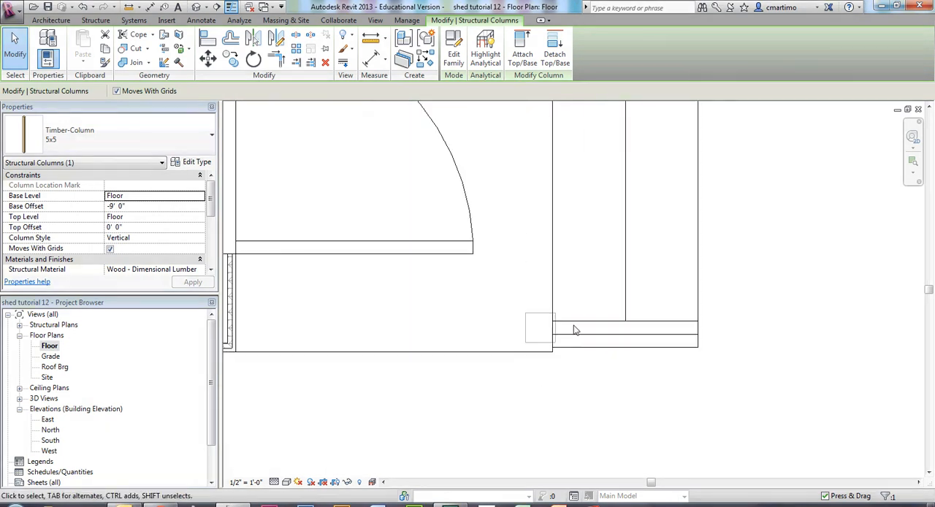
{"action": "key", "text": "Left"}
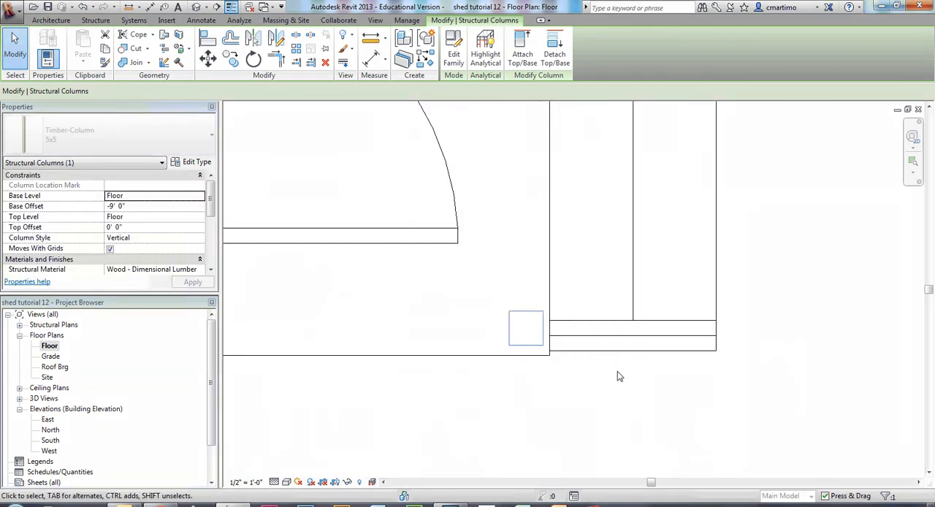
{"action": "left_click", "coordinate": [769, 360]}
{"action": "middle_click_drag", "start_coordinate": [708, 233], "coordinate": [720, 378]}
{"action": "scroll", "coordinate": [720, 371], "scroll_direction": "down", "scroll_amount": 4}
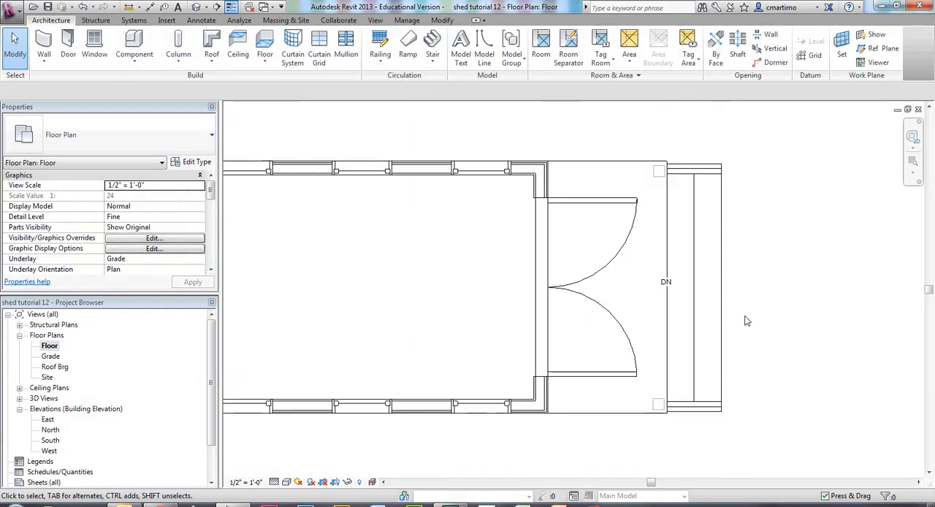
Create a sketched Handrail - Rectangular railing, about 3' 7" long, from the midpoint of the upper column's inner face to the shed wall.
{"action": "middle_click_drag", "start_coordinate": [664, 391], "coordinate": [593, 376]}
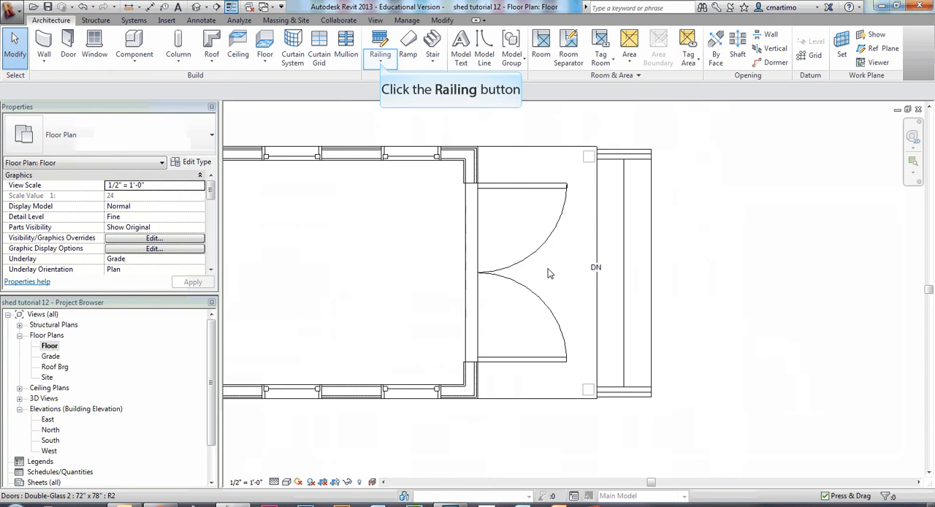
{"action": "left_click", "coordinate": [380, 62]}
{"action": "left_click", "coordinate": [402, 82]}
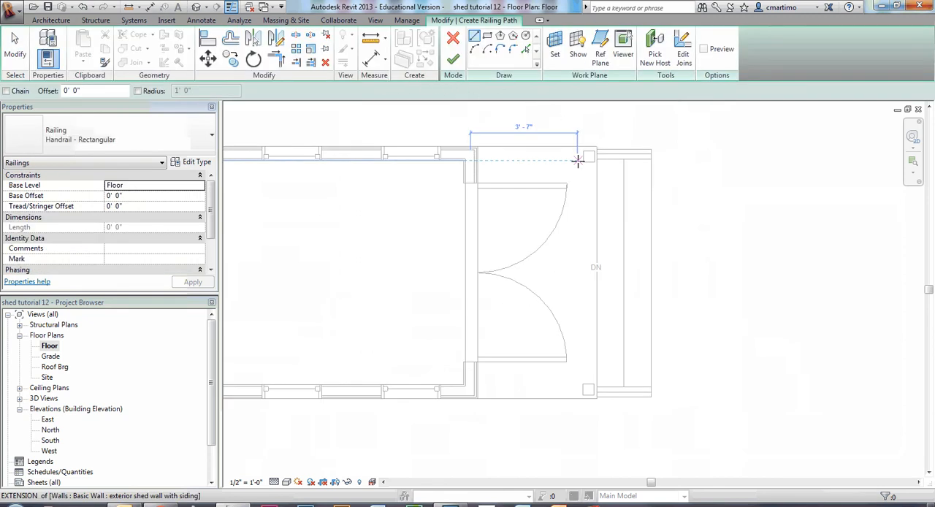
{"action": "scroll", "coordinate": [577, 160], "scroll_direction": "up", "scroll_amount": 2}
{"action": "scroll", "coordinate": [577, 160], "scroll_direction": "up", "scroll_amount": 1}
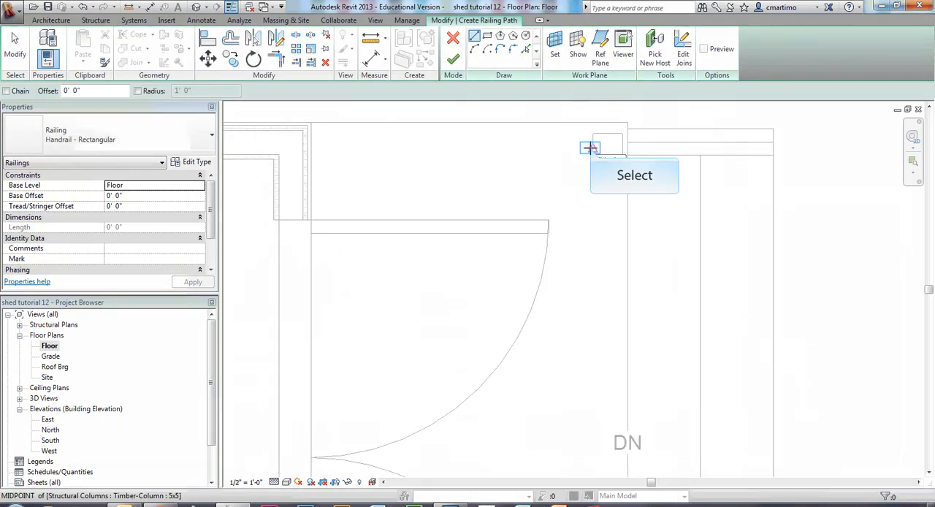
{"action": "left_click", "coordinate": [589, 148]}
{"action": "left_click", "coordinate": [312, 147]}
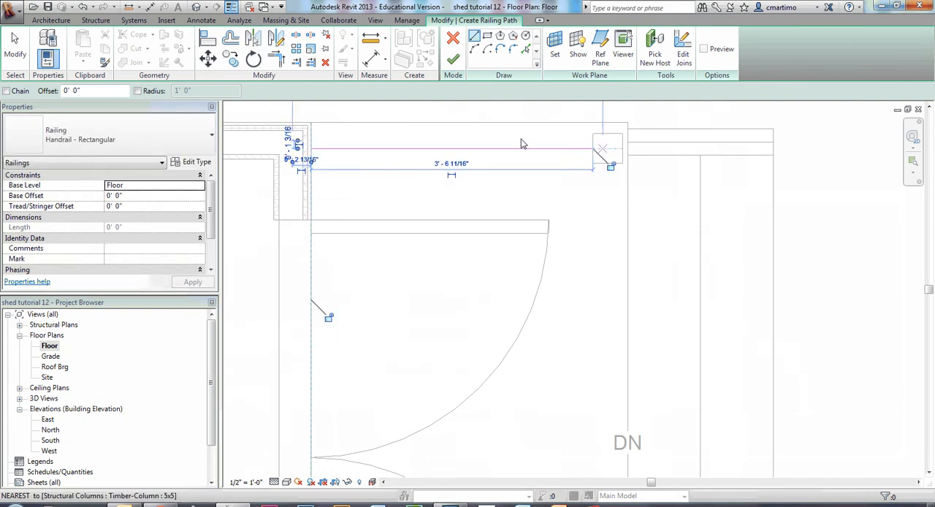
{"action": "key", "text": "Escape"}
{"action": "key", "text": "Escape"}
{"action": "left_click", "coordinate": [453, 59]}
Create a second sketched Handrail - Rectangular railing, about 3' 6" long, from the midpoint of the lower column's inner face to the shed wall.
{"action": "mouse_move", "coordinate": [515, 357]}
{"action": "middle_mouse_down"}
{"action": "mouse_move", "coordinate": [536, 206]}
{"action": "mouse_move", "coordinate": [502, 121]}
{"action": "middle_mouse_up"}
{"action": "scroll", "coordinate": [502, 122], "scroll_direction": "down", "scroll_amount": 2}
{"action": "left_click", "coordinate": [514, 311]}
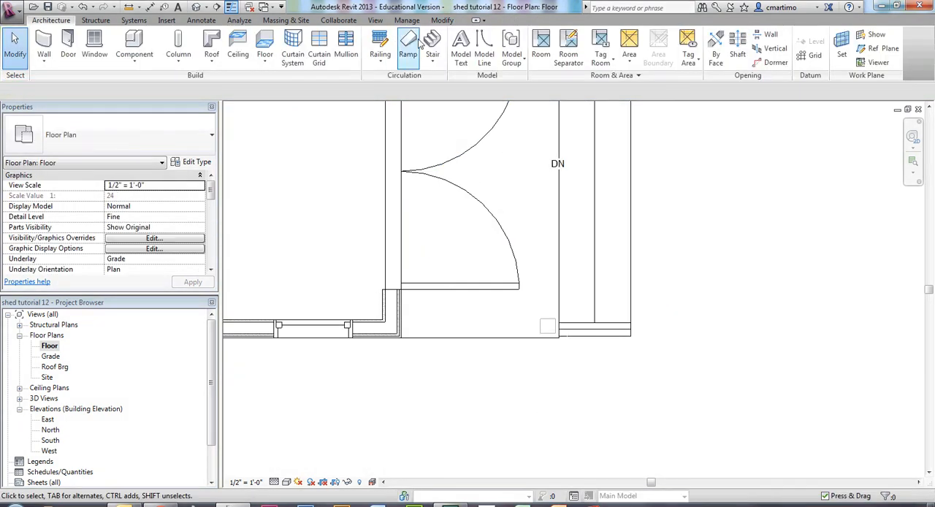
{"action": "left_click", "coordinate": [379, 58]}
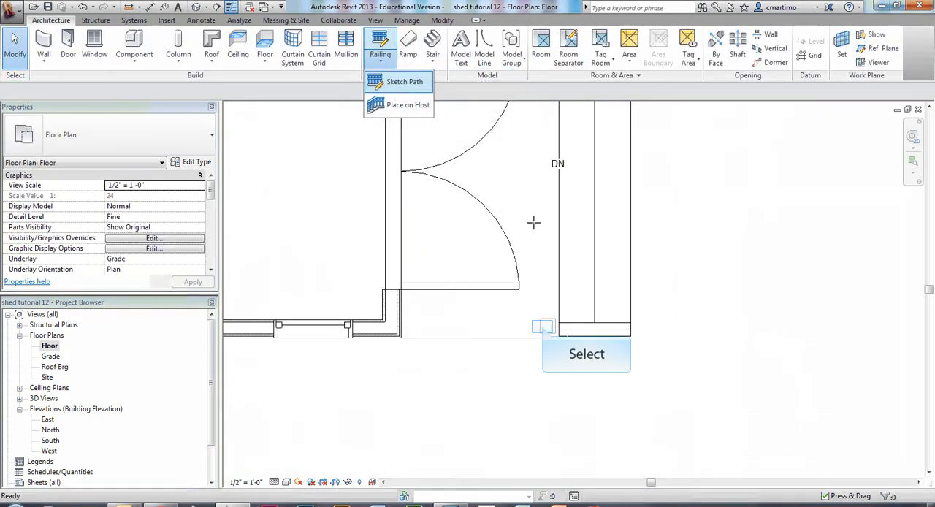
{"action": "left_click", "coordinate": [542, 326]}
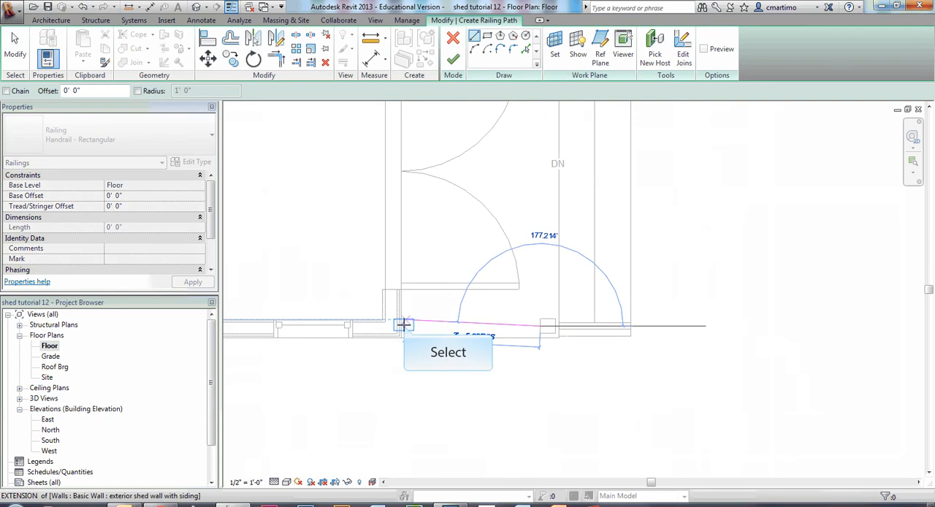
{"action": "left_click", "coordinate": [403, 324]}
{"action": "key", "text": "Escape"}
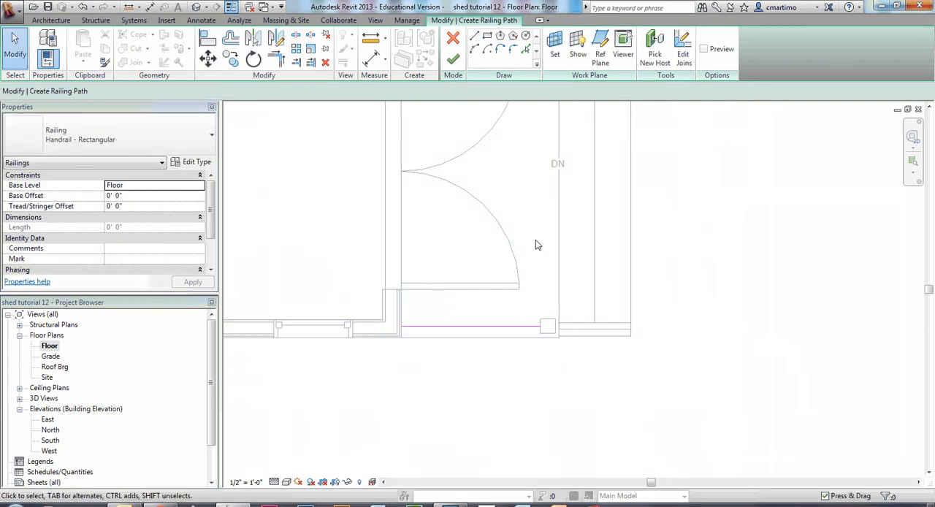
{"action": "left_click", "coordinate": [459, 58]}
{"action": "scroll", "coordinate": [574, 346], "scroll_direction": "up", "scroll_amount": 2}
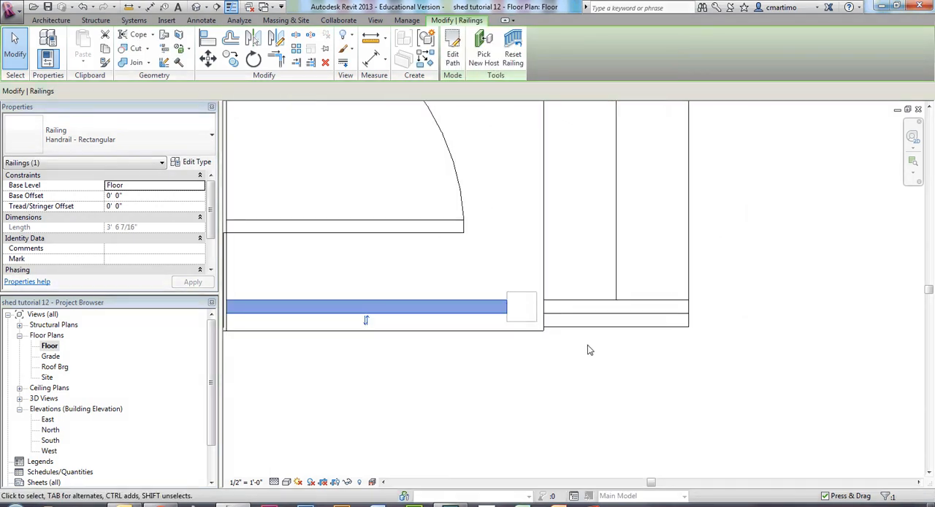
{"action": "left_click", "coordinate": [528, 371]}
Edit the lower stair railing's path, extending its deck end to the lower column's face for a length of 1' 11 1/16".
{"action": "middle_click_drag", "start_coordinate": [568, 347], "coordinate": [540, 371]}
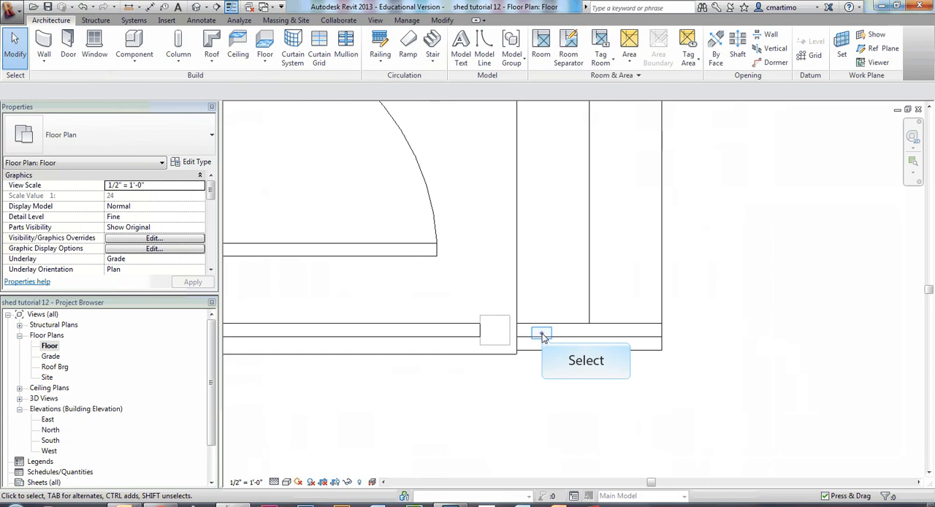
{"action": "left_click", "coordinate": [543, 337]}
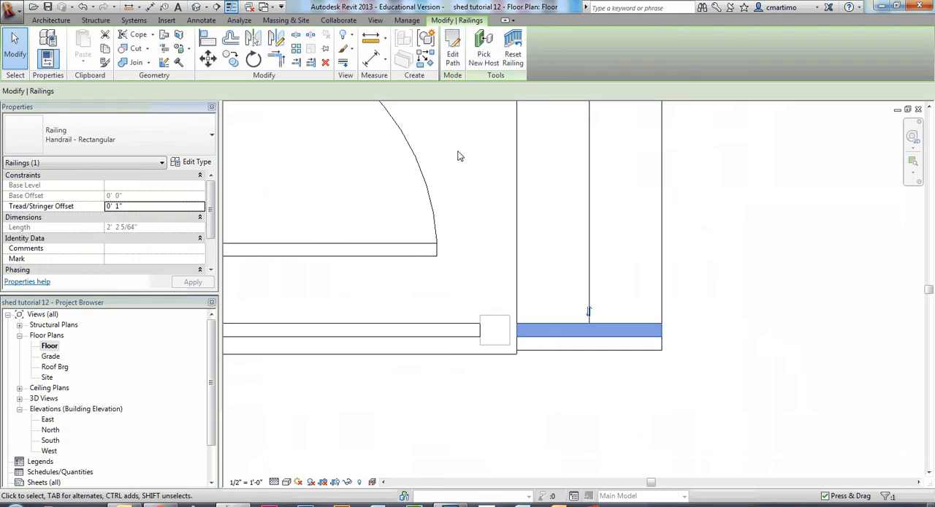
{"action": "left_click", "coordinate": [453, 54]}
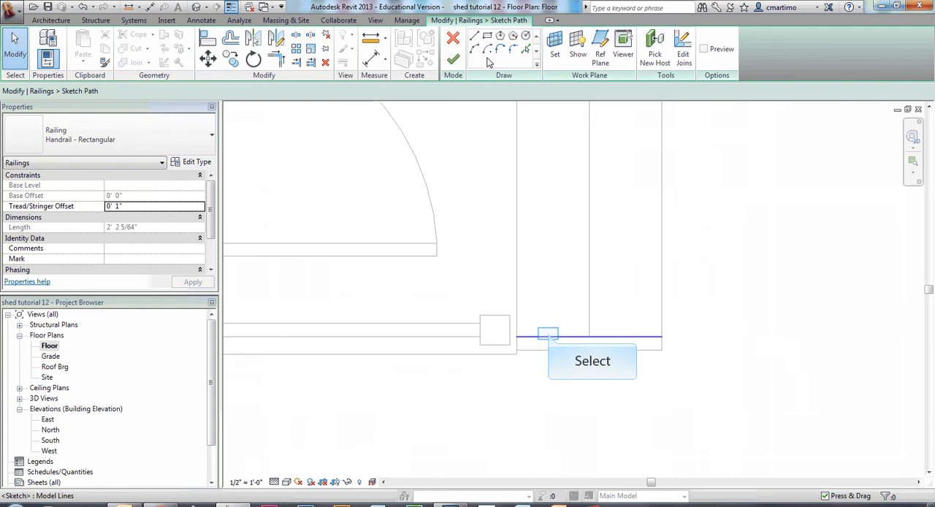
{"action": "left_click", "coordinate": [547, 337]}
{"action": "left_click_drag", "start_coordinate": [516, 338], "coordinate": [515, 342]}
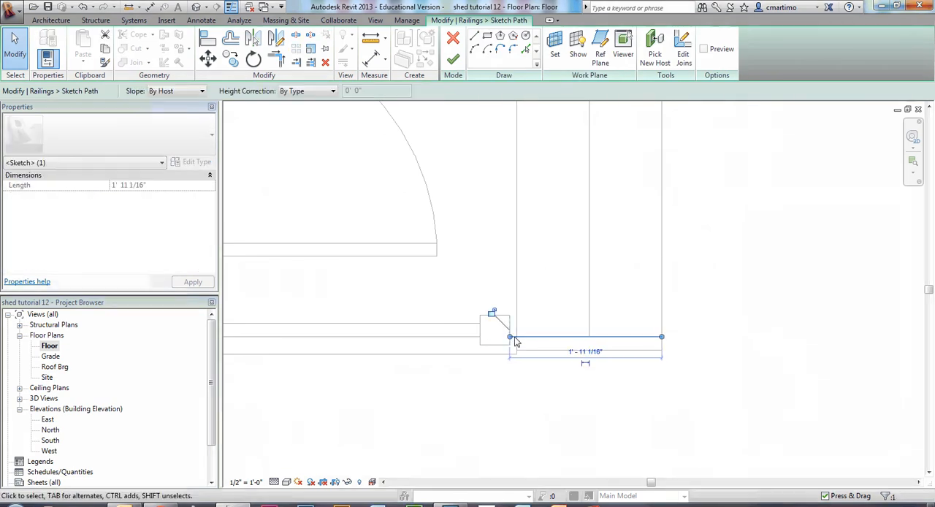
{"action": "left_click", "coordinate": [523, 421]}
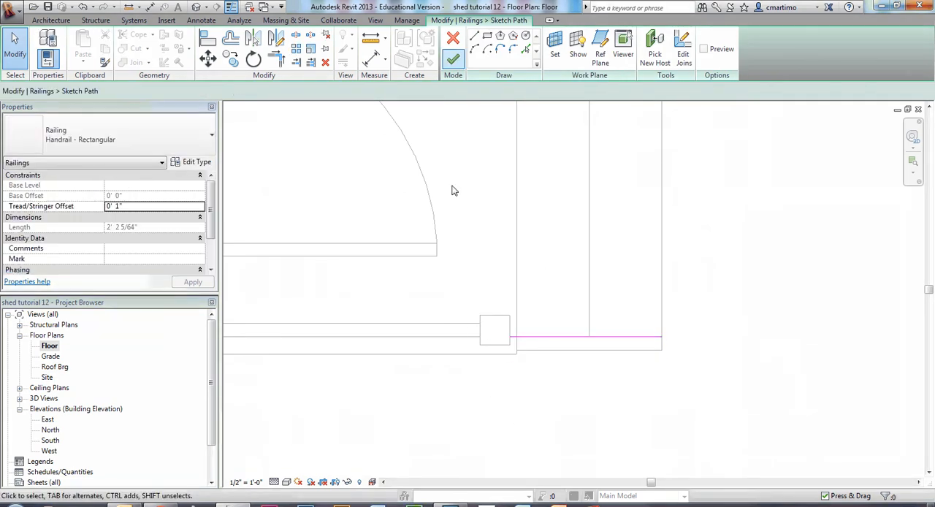
{"action": "left_click", "coordinate": [453, 60]}
Edit the upper stair railing's path, extending its deck end to the upper column's face for a length of 1' 10 13/16".
{"action": "middle_click_drag", "start_coordinate": [678, 240], "coordinate": [664, 431]}
{"action": "key", "text": "Escape"}
{"action": "middle_click_drag", "start_coordinate": [713, 183], "coordinate": [612, 459]}
{"action": "middle_click_drag", "start_coordinate": [518, 150], "coordinate": [667, 265]}
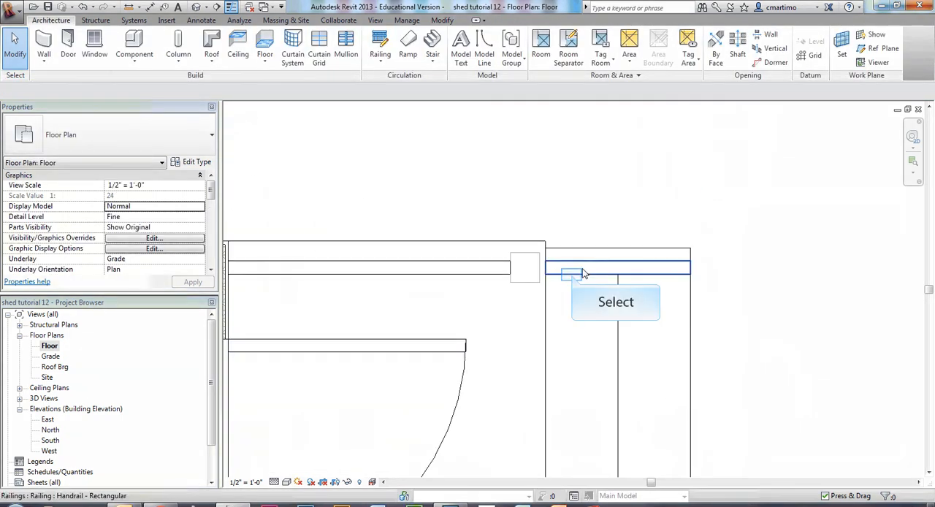
{"action": "left_click", "coordinate": [576, 272]}
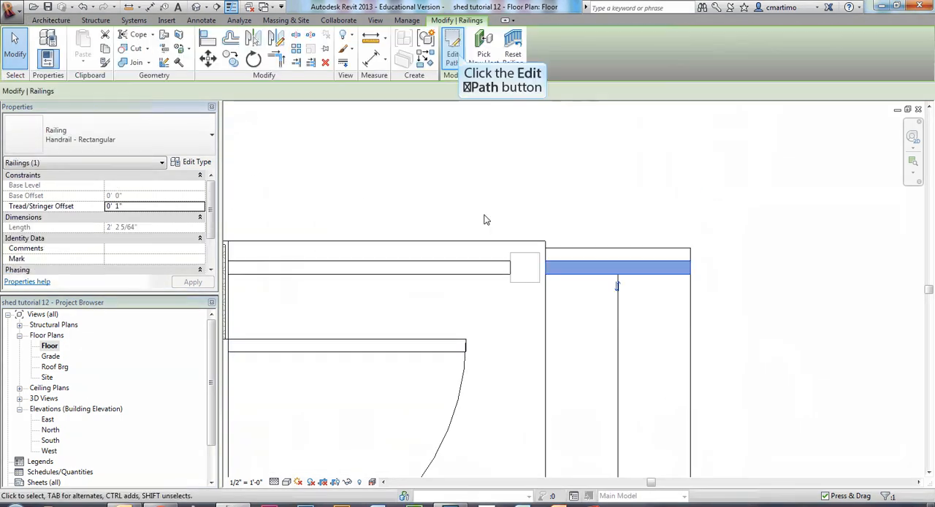
{"action": "left_click", "coordinate": [456, 57]}
{"action": "left_click", "coordinate": [568, 260]}
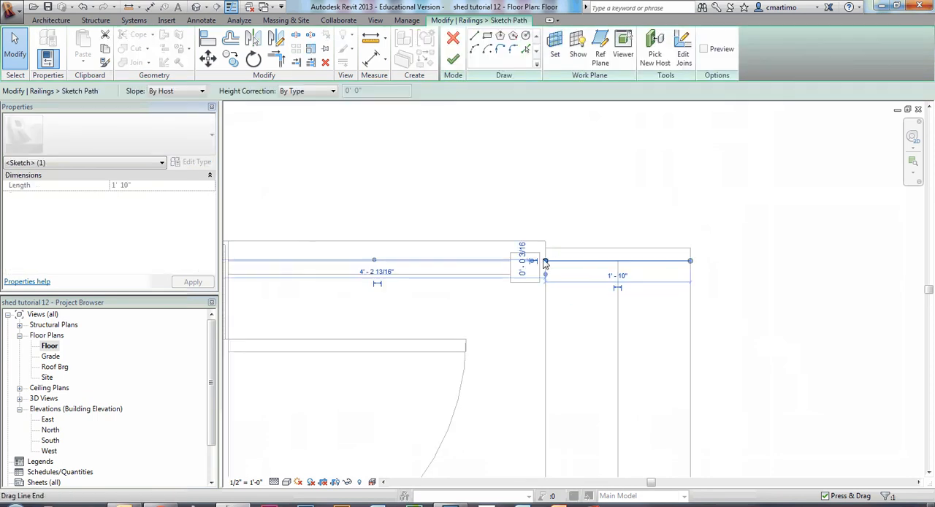
{"action": "left_click_drag", "start_coordinate": [544, 261], "coordinate": [539, 261]}
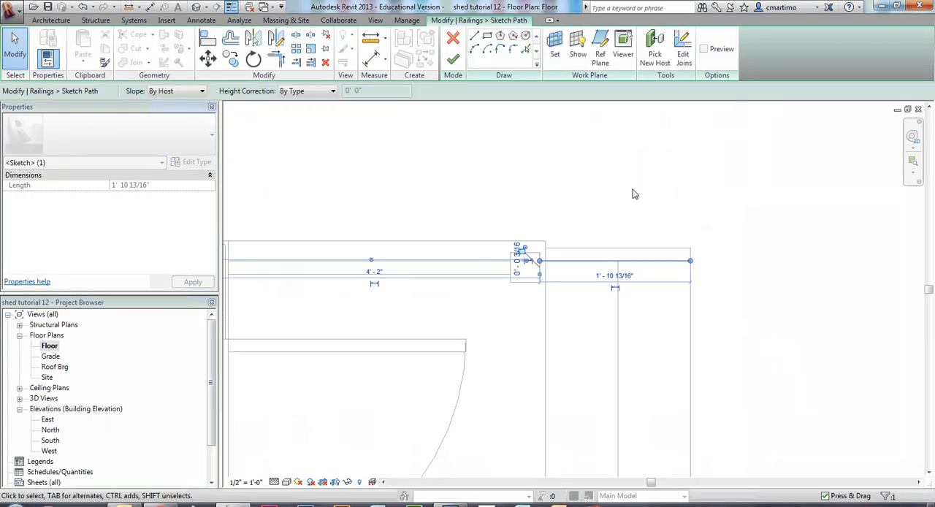
{"action": "left_click", "coordinate": [633, 190]}
{"action": "scroll", "coordinate": [547, 265], "scroll_direction": "up", "scroll_amount": 2}
{"action": "scroll", "coordinate": [542, 292], "scroll_direction": "up", "scroll_amount": 2}
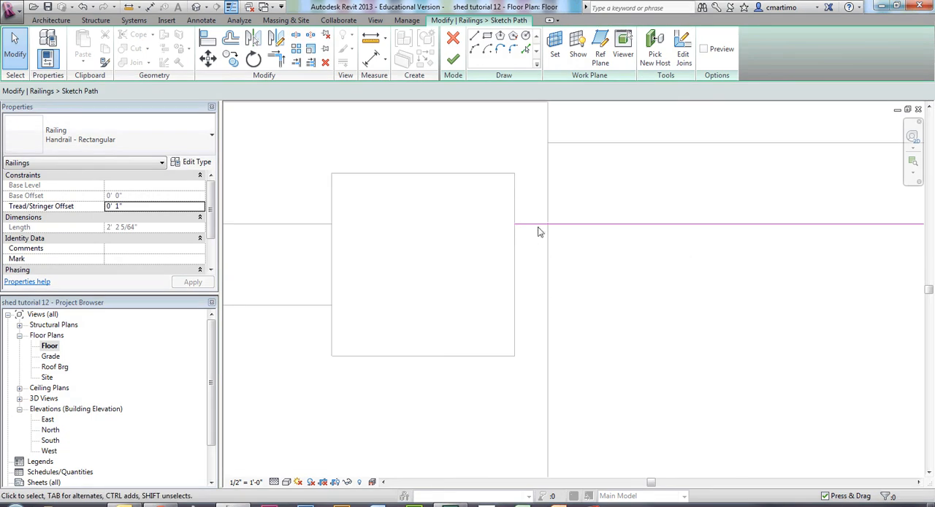
{"action": "left_click", "coordinate": [456, 58]}
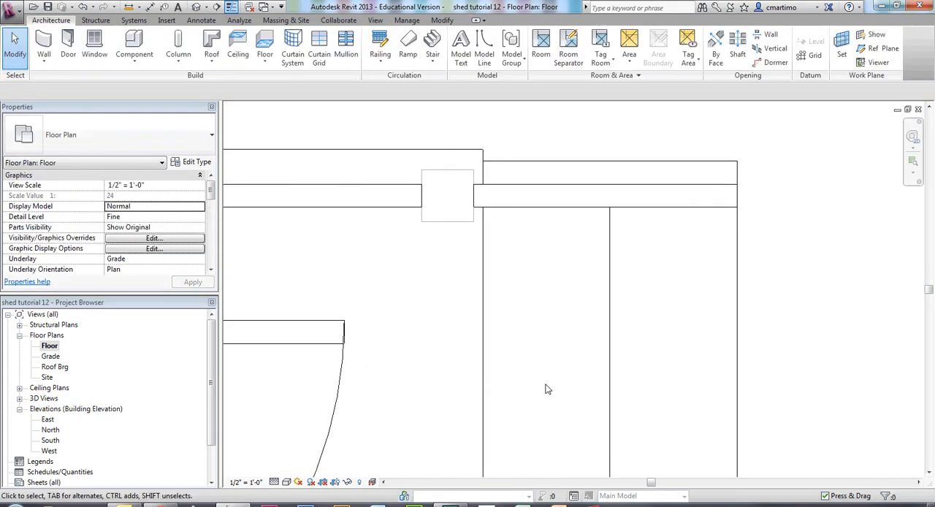
Examine the deck's railings and columns in the 3D view, and return to the Floor plan.
{"action": "left_click", "coordinate": [563, 271]}
{"action": "scroll", "coordinate": [538, 201], "scroll_direction": "down", "scroll_amount": 5}
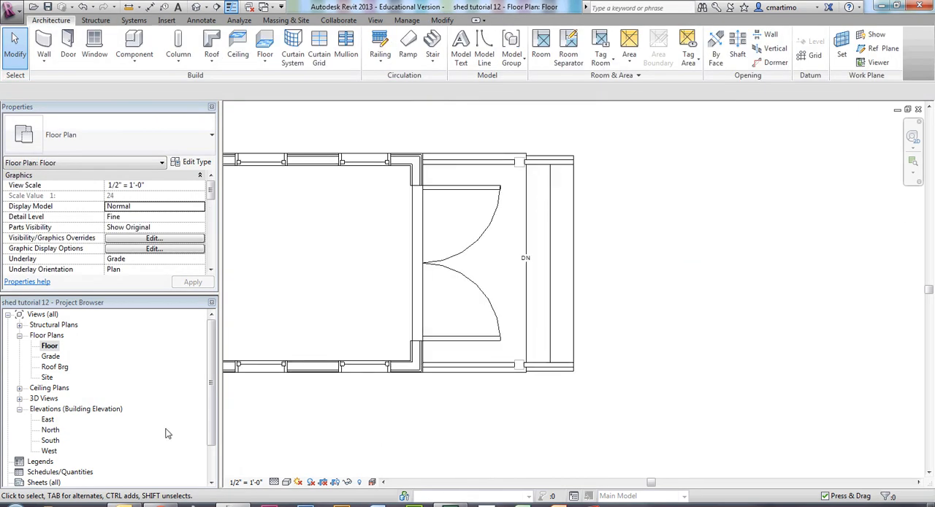
{"action": "double_click", "coordinate": [195, 7]}
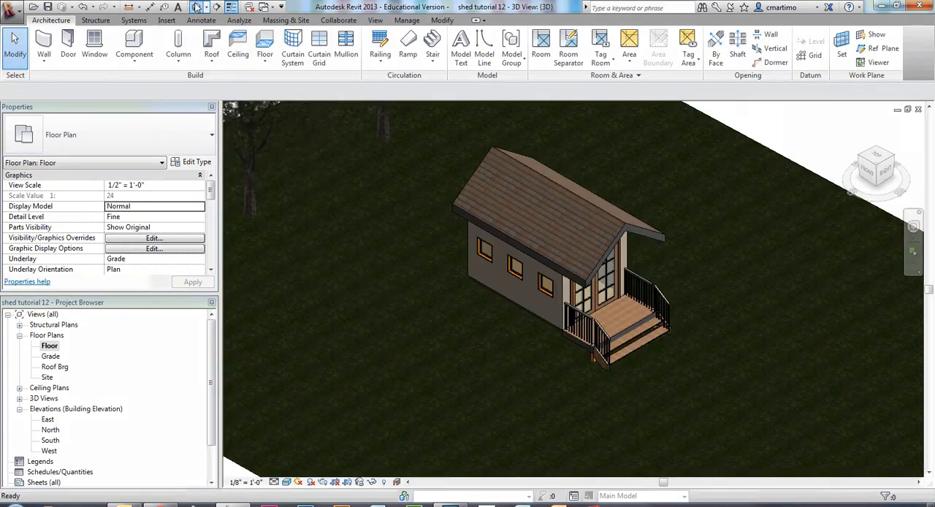
{"action": "scroll", "coordinate": [661, 353], "scroll_direction": "up", "scroll_amount": 6}
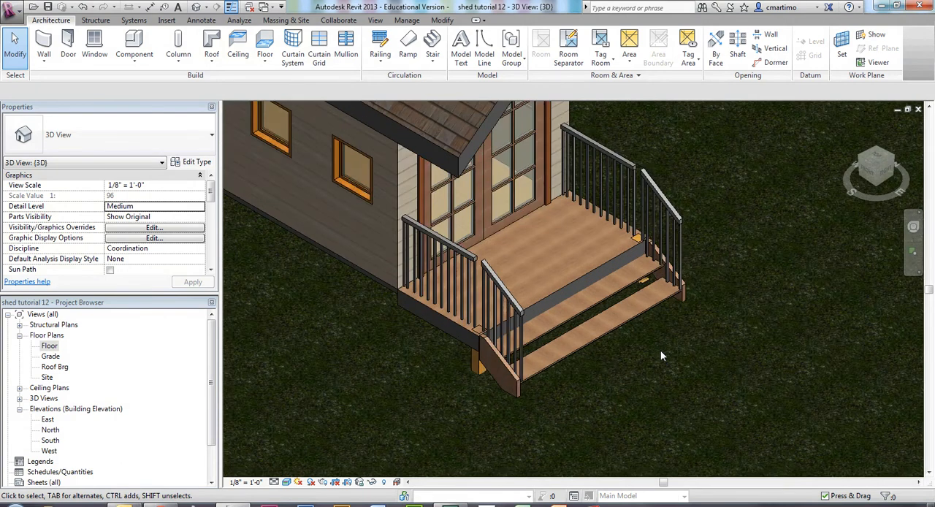
{"action": "double_click", "coordinate": [49, 346]}
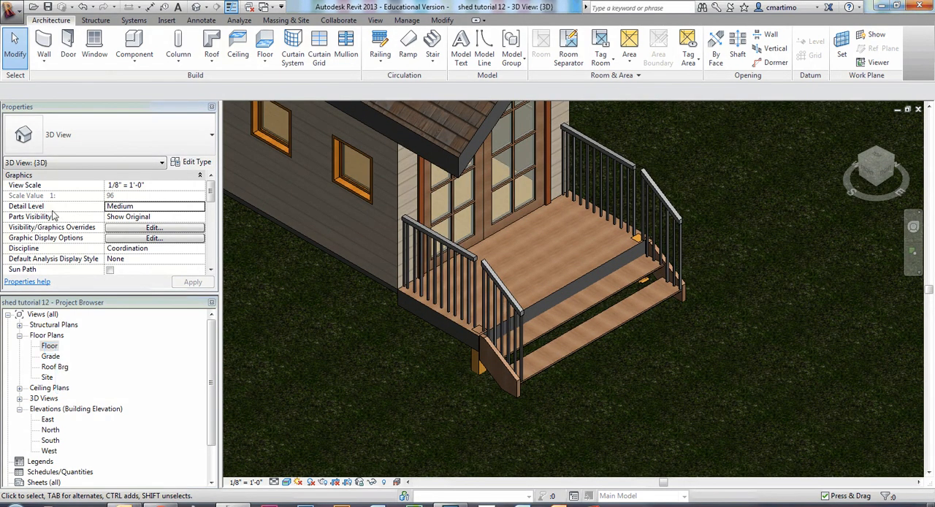
{"action": "left_click", "coordinate": [55, 349]}
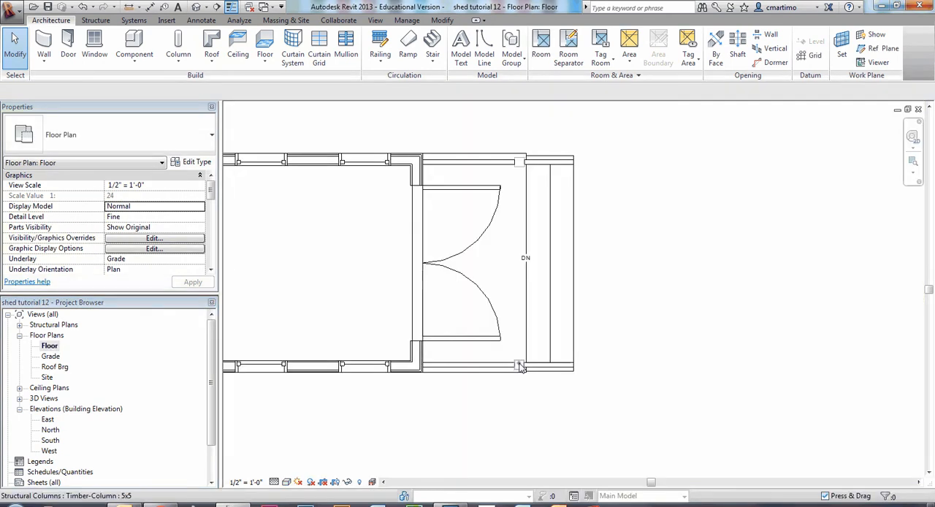
Try to set the base offset of the lower 5x5 timber column on the deck to 0' 0".
{"action": "left_click", "coordinate": [520, 366]}
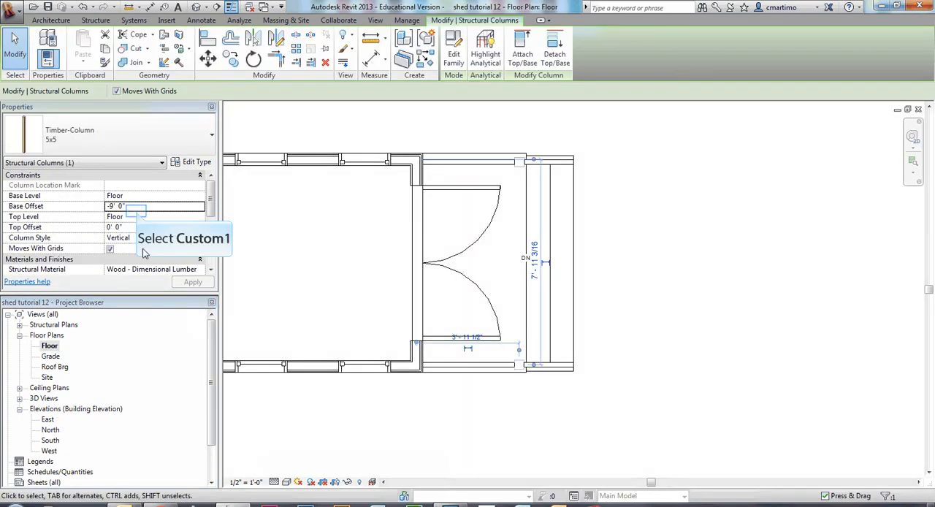
{"action": "left_click", "coordinate": [136, 211]}
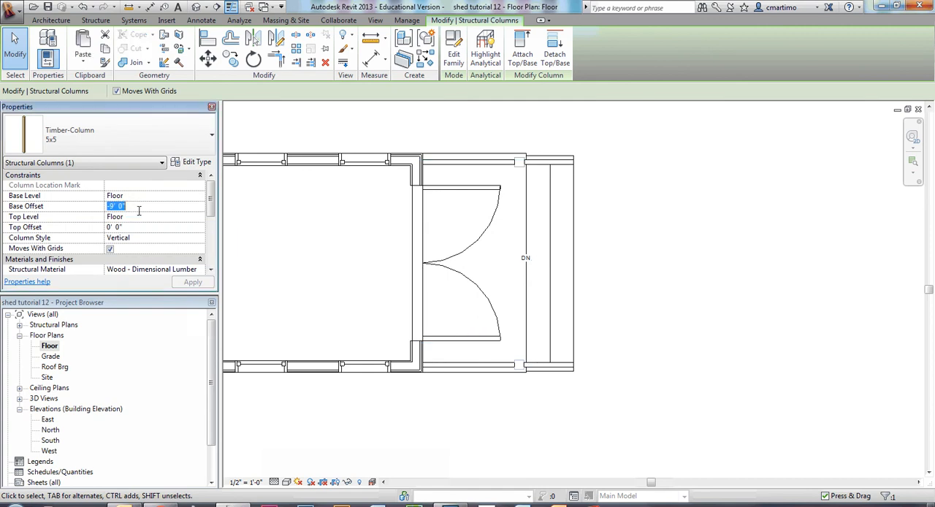
{"action": "left_click", "coordinate": [142, 217]}
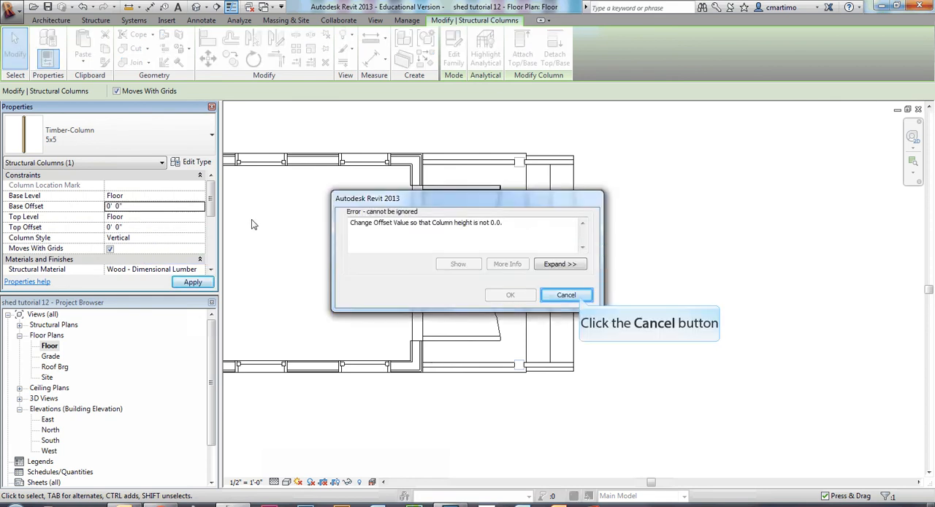
{"action": "left_click", "coordinate": [566, 294]}
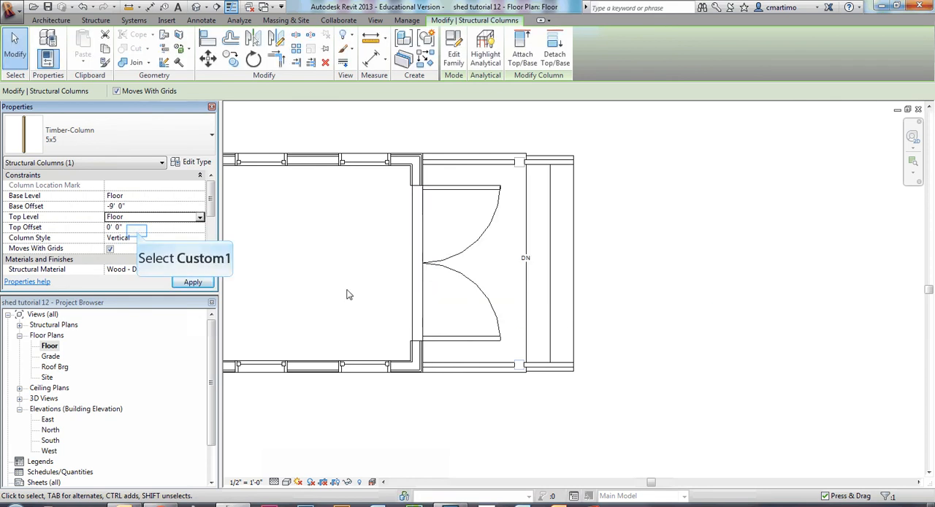
Set the lower deck column's top level to Roof Brg and its base offset to 0' 0".
{"action": "left_click", "coordinate": [134, 229]}
{"action": "left_click", "coordinate": [134, 218]}
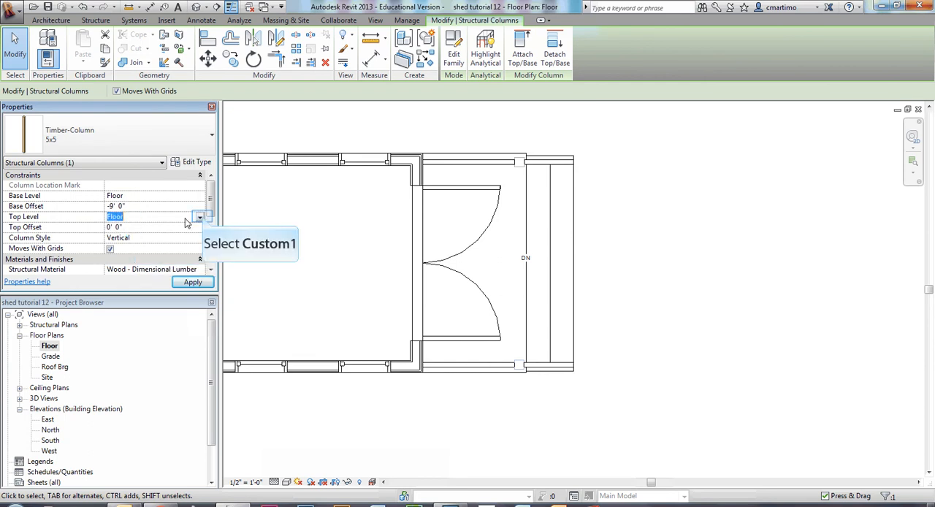
{"action": "left_click", "coordinate": [200, 218]}
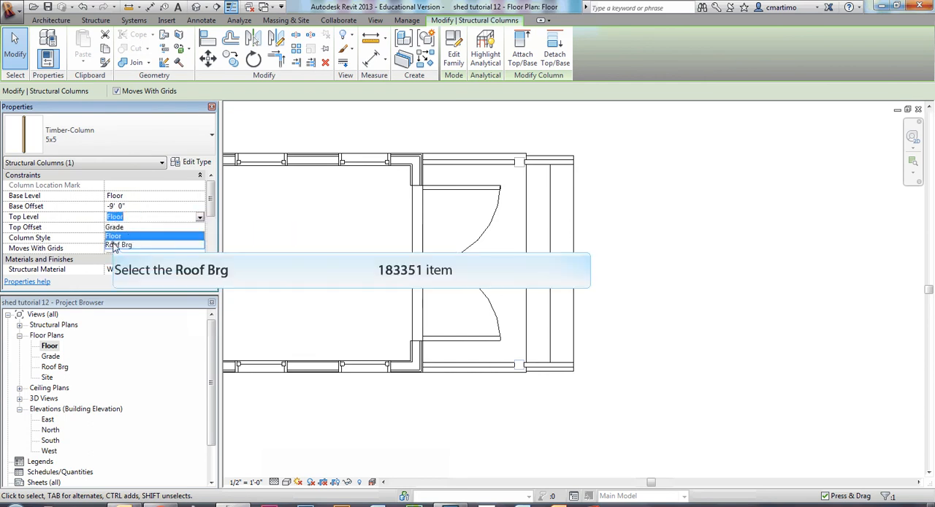
{"action": "left_click", "coordinate": [116, 245]}
{"action": "left_click", "coordinate": [139, 206]}
{"action": "type", "text": "0"}
{"action": "left_click", "coordinate": [193, 282]}
{"action": "left_click", "coordinate": [599, 179]}
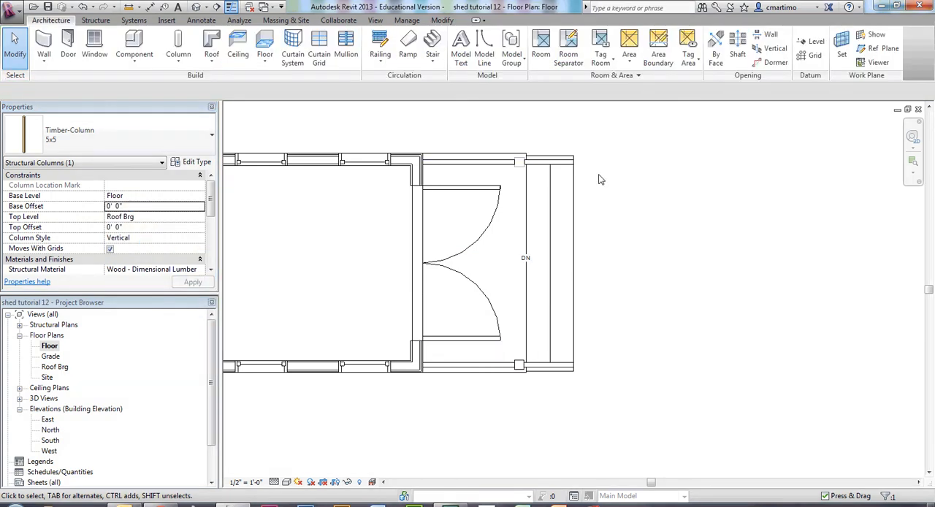
Set the upper deck column's top level to Roof Brg and its base offset to 0' 0".
{"action": "left_click", "coordinate": [520, 166]}
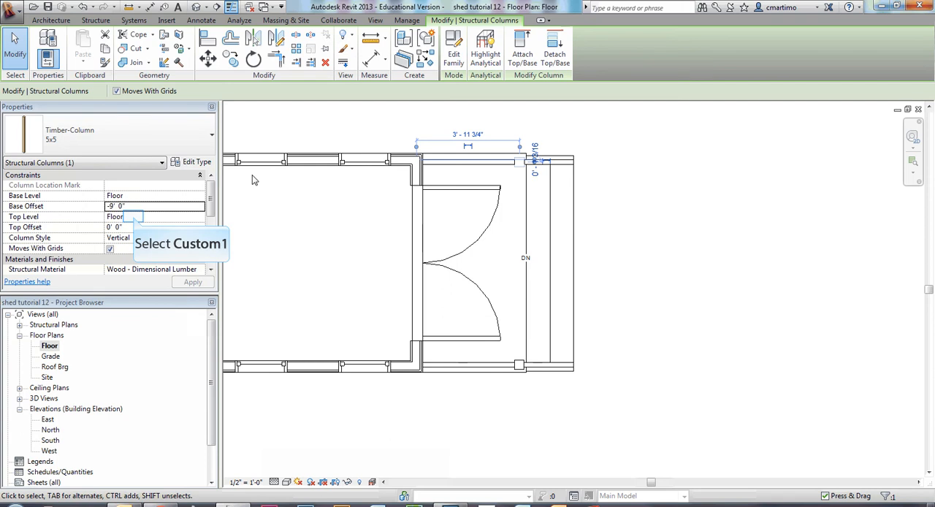
{"action": "left_click", "coordinate": [132, 217]}
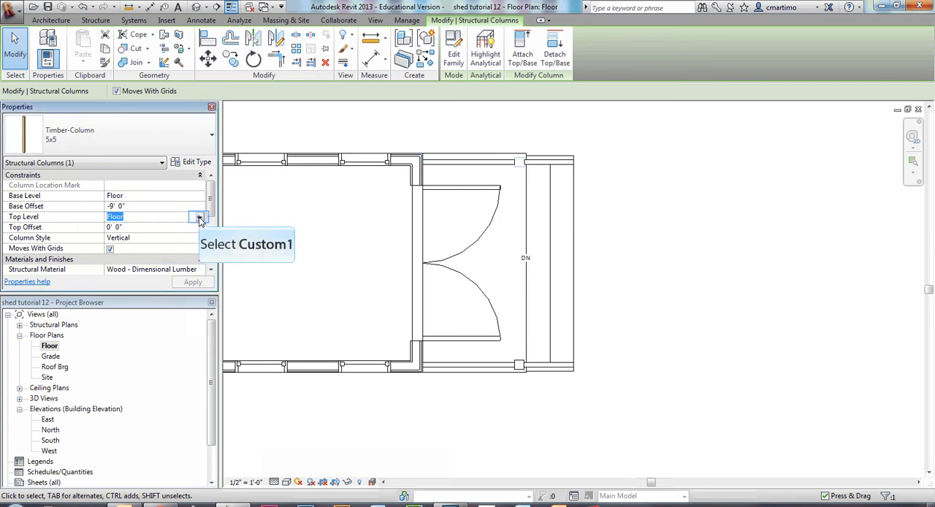
{"action": "left_click", "coordinate": [200, 218]}
{"action": "left_click", "coordinate": [120, 246]}
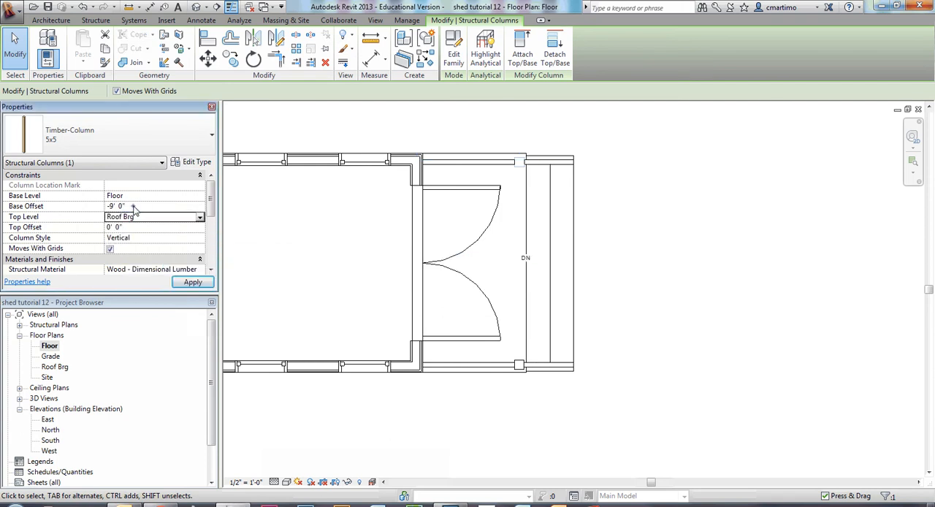
{"action": "left_click", "coordinate": [134, 207]}
{"action": "type", "text": "0"}
{"action": "key", "text": "Return"}
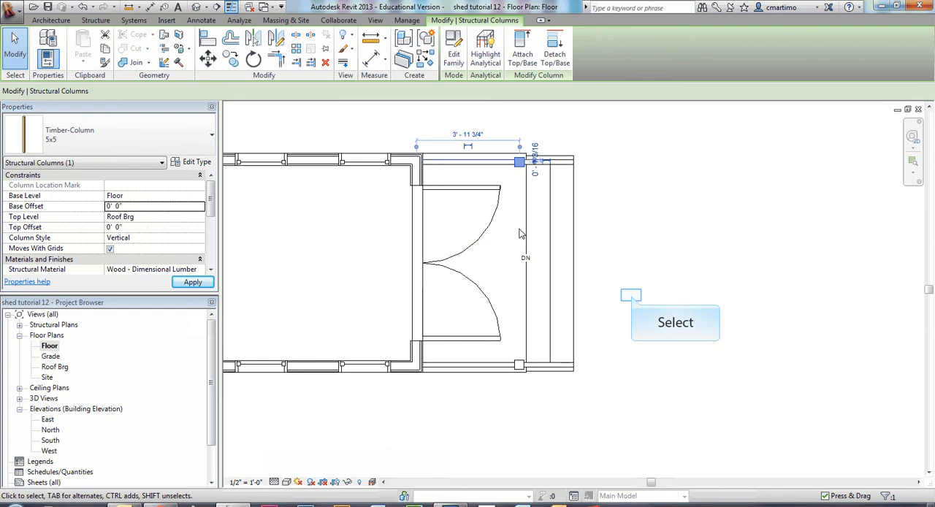
{"action": "left_click", "coordinate": [632, 297]}
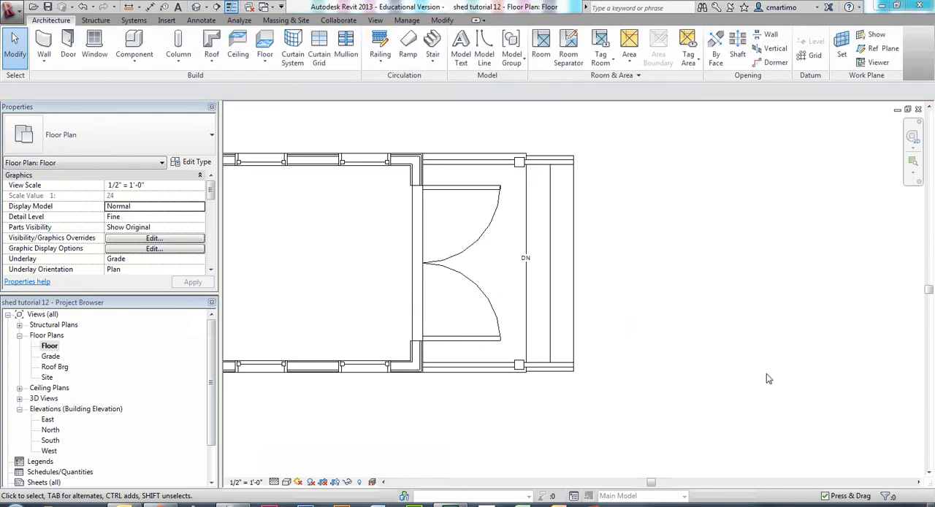